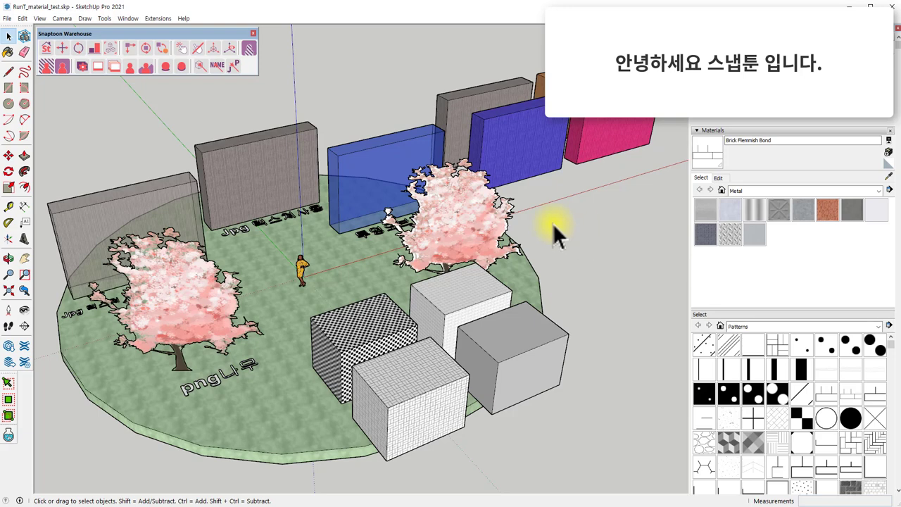
Switch the Materials browser from Metal to the Patterns collection and enlarge its swatch pane.
{"action": "left_click", "coordinate": [711, 130]}
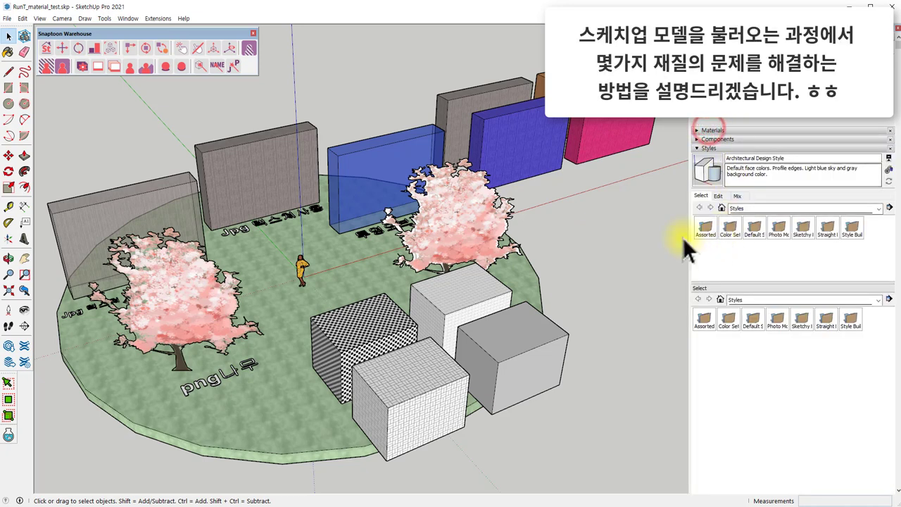
{"action": "left_click", "coordinate": [704, 131]}
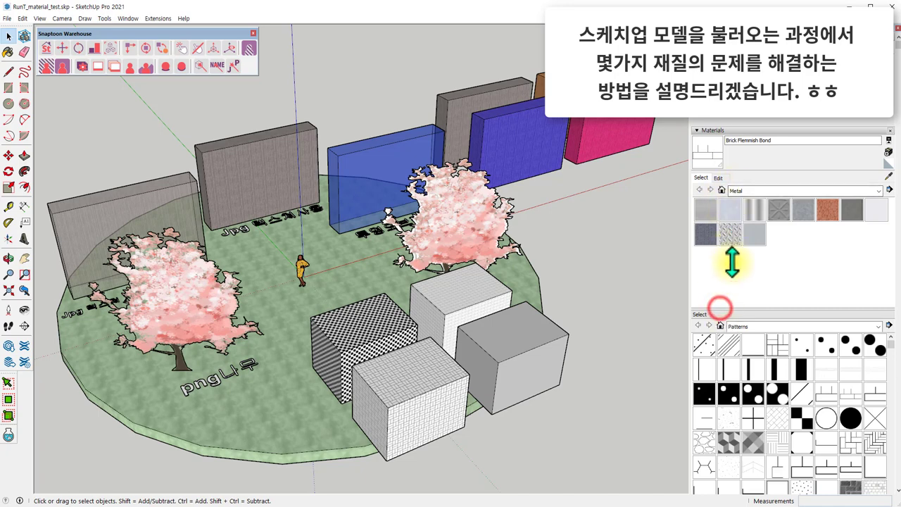
{"action": "left_click_drag", "start_coordinate": [732, 262], "coordinate": [732, 268]}
{"action": "left_click", "coordinate": [734, 191]}
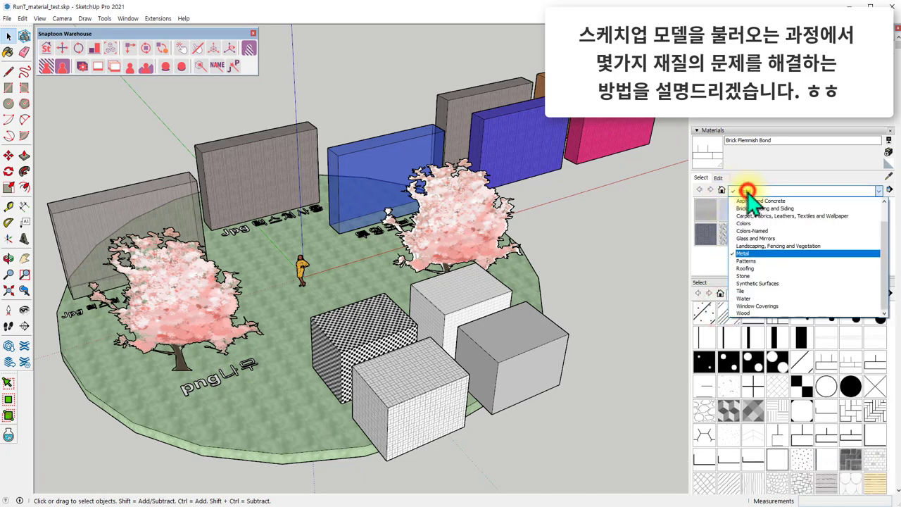
{"action": "left_click", "coordinate": [749, 261]}
{"action": "left_click_drag", "start_coordinate": [751, 421], "coordinate": [750, 431]}
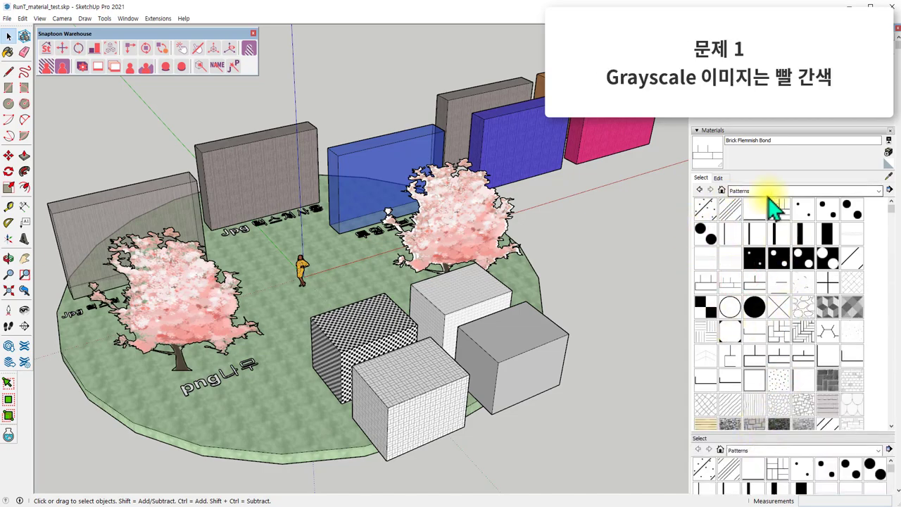
Zoom in toward the pattern-textured boxes.
{"action": "scroll", "coordinate": [264, 393], "scroll_direction": "up", "scroll_amount": 2}
{"action": "scroll", "coordinate": [261, 372], "scroll_direction": "up", "scroll_amount": 5}
{"action": "scroll", "coordinate": [470, 255], "scroll_direction": "up", "scroll_amount": 3}
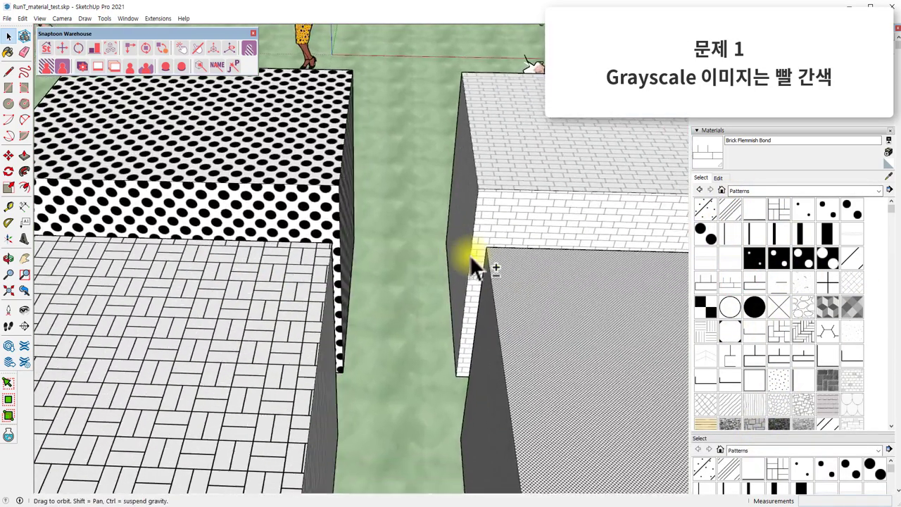
{"action": "scroll", "coordinate": [477, 361], "scroll_direction": "up", "scroll_amount": 3}
{"action": "scroll", "coordinate": [476, 361], "scroll_direction": "up", "scroll_amount": 2}
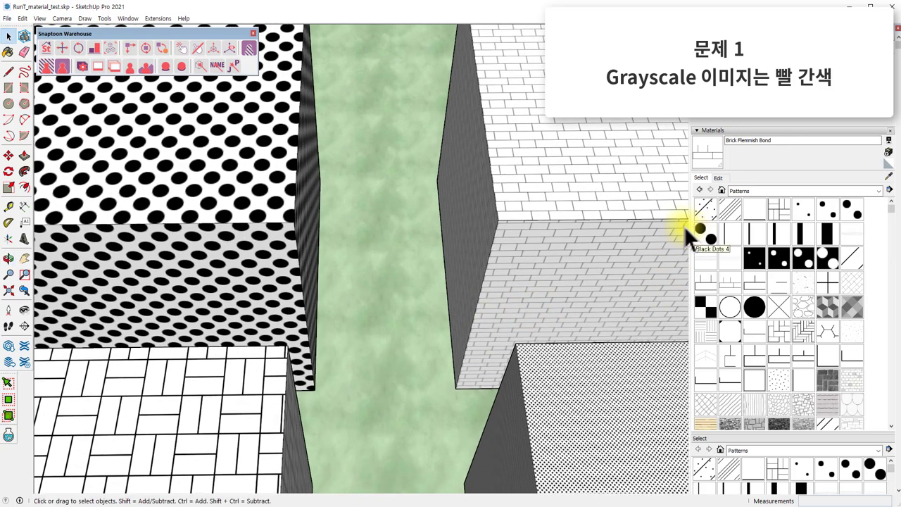
Orbit overhead onto the box tops and pick Basketweave as the current material.
{"action": "middle_click_drag", "start_coordinate": [496, 251], "coordinate": [469, 143]}
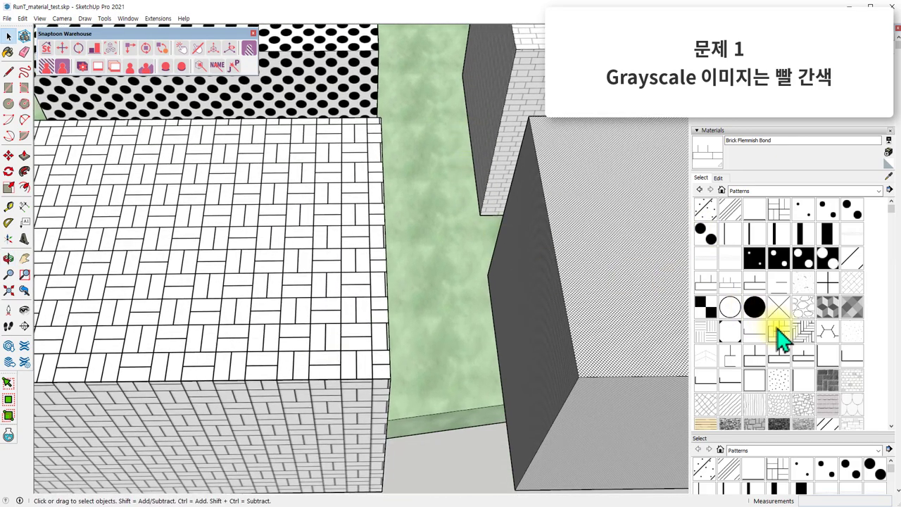
{"action": "left_click", "coordinate": [779, 207]}
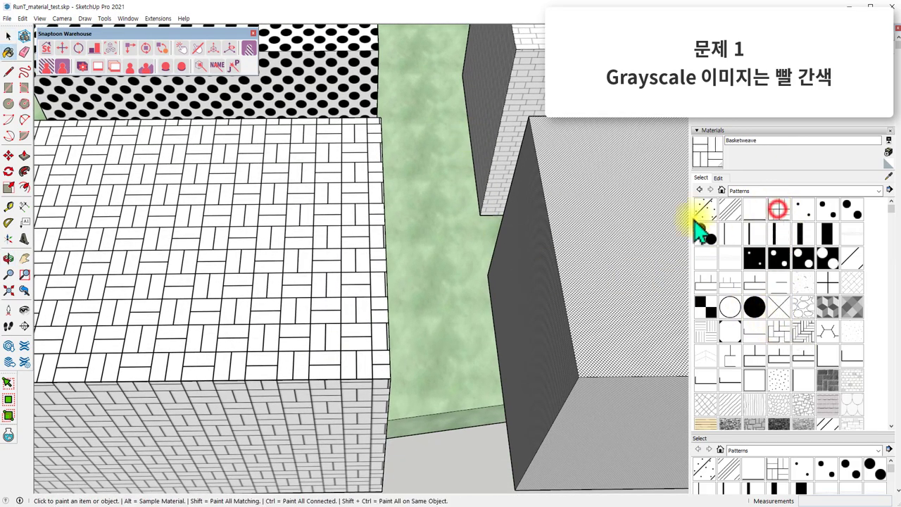
{"action": "middle_click_drag", "start_coordinate": [533, 195], "coordinate": [428, 189]}
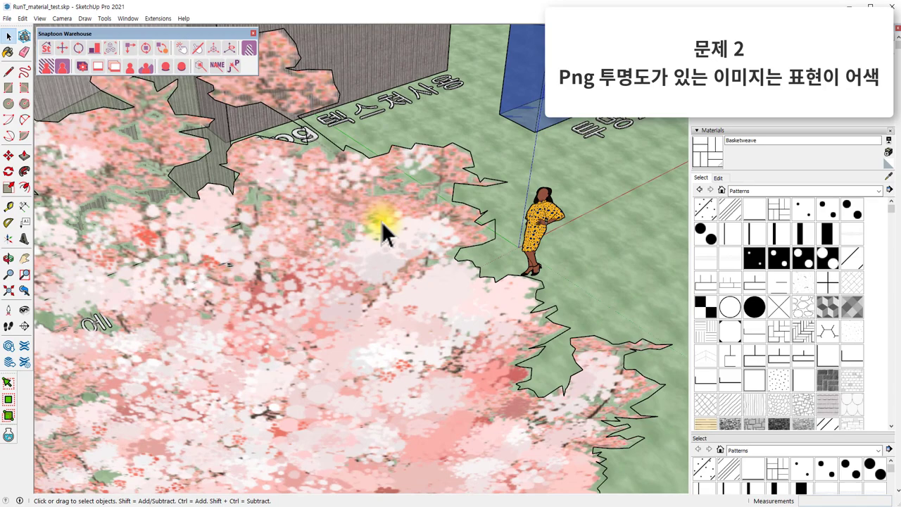
Inspect the transparent PNG tree and the blue box from closer and wider angles.
{"action": "middle_click_drag", "start_coordinate": [381, 221], "coordinate": [228, 201]}
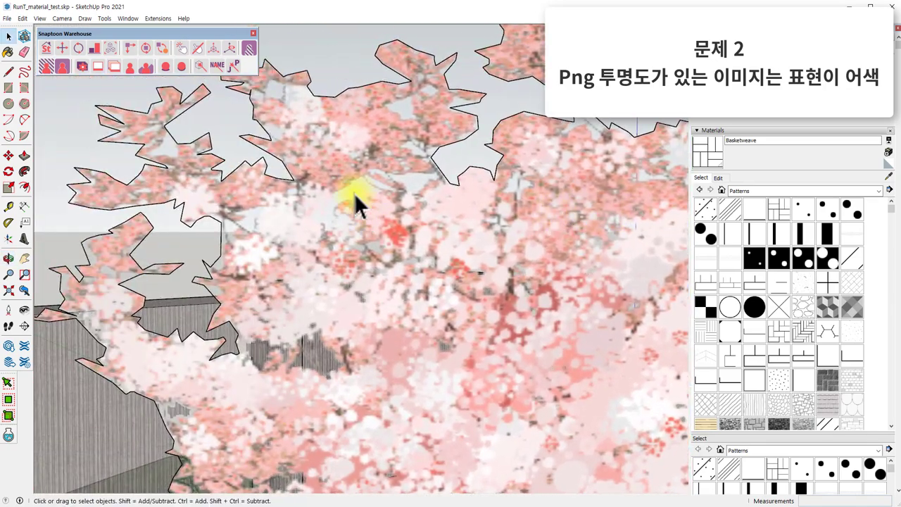
{"action": "scroll", "coordinate": [354, 193], "scroll_direction": "down", "scroll_amount": 3}
{"action": "middle_click_drag", "start_coordinate": [355, 193], "coordinate": [377, 222]}
{"action": "scroll", "coordinate": [378, 222], "scroll_direction": "down", "scroll_amount": 5}
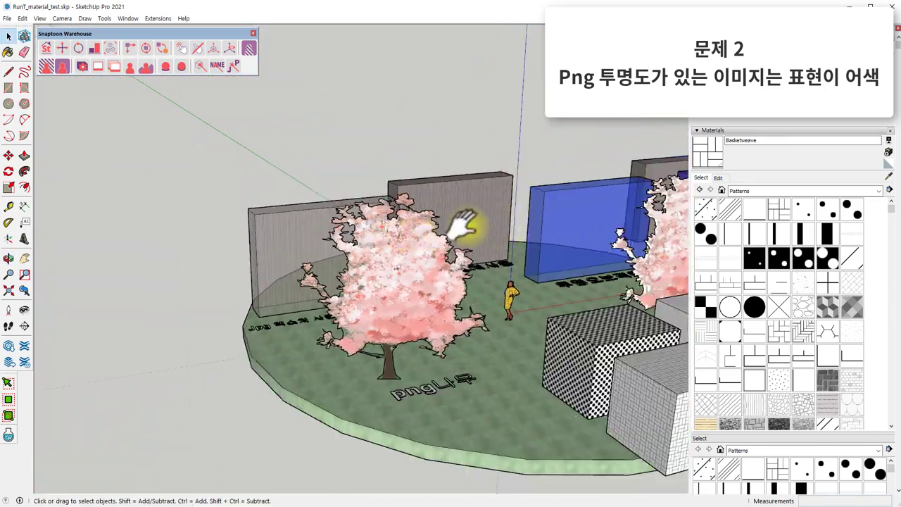
Orbit and zoom onto the row of coloured walls and select the pink wall.
{"action": "middle_click_drag", "start_coordinate": [472, 222], "coordinate": [239, 324]}
{"action": "scroll", "coordinate": [346, 177], "scroll_direction": "up", "scroll_amount": 3}
{"action": "scroll", "coordinate": [350, 176], "scroll_direction": "up", "scroll_amount": 3}
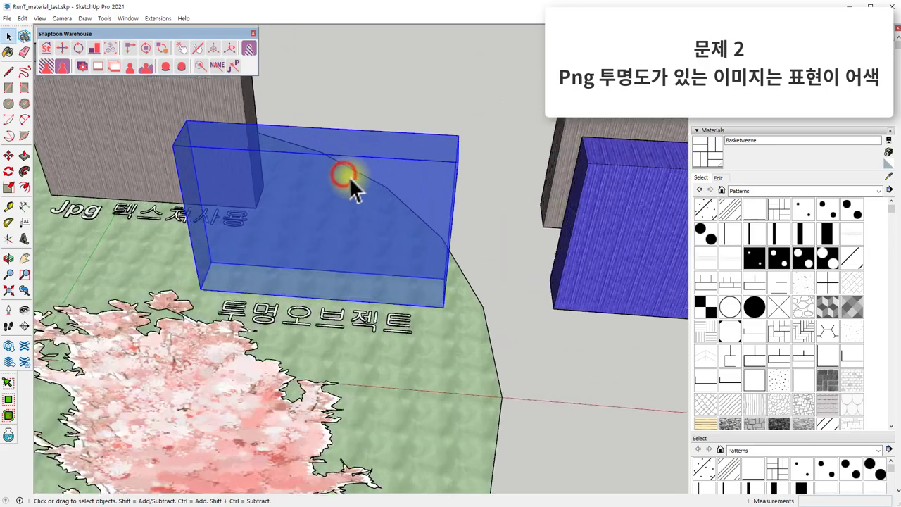
{"action": "mouse_move", "coordinate": [349, 176]}
{"action": "middle_mouse_down"}
{"action": "mouse_move", "coordinate": [436, 284]}
{"action": "mouse_move", "coordinate": [177, 195]}
{"action": "middle_mouse_up"}
{"action": "mouse_move", "coordinate": [258, 205]}
{"action": "middle_mouse_down"}
{"action": "mouse_move", "coordinate": [405, 199]}
{"action": "mouse_move", "coordinate": [342, 245]}
{"action": "middle_mouse_up"}
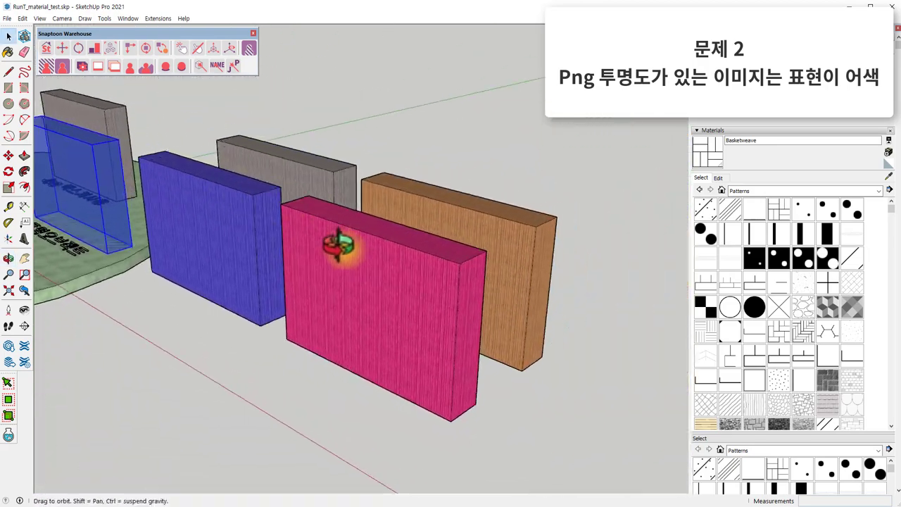
{"action": "scroll", "coordinate": [397, 321], "scroll_direction": "up", "scroll_amount": 2}
{"action": "scroll", "coordinate": [397, 321], "scroll_direction": "up", "scroll_amount": 2}
{"action": "left_click", "coordinate": [443, 298]}
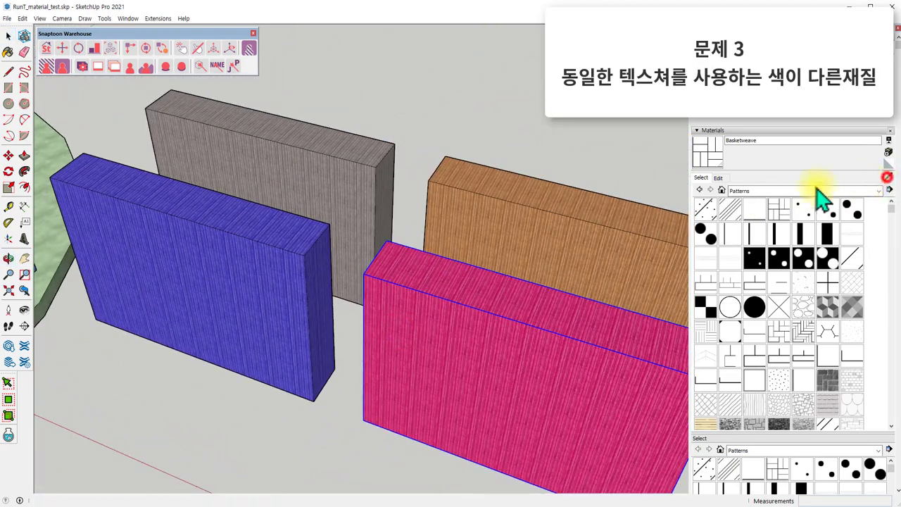
Sample the blue wall's Material4 and view its Concrete_Scored_Jointless.jpg texture settings.
{"action": "left_click", "coordinate": [257, 240], "text": "alt"}
{"action": "left_click", "coordinate": [718, 178]}
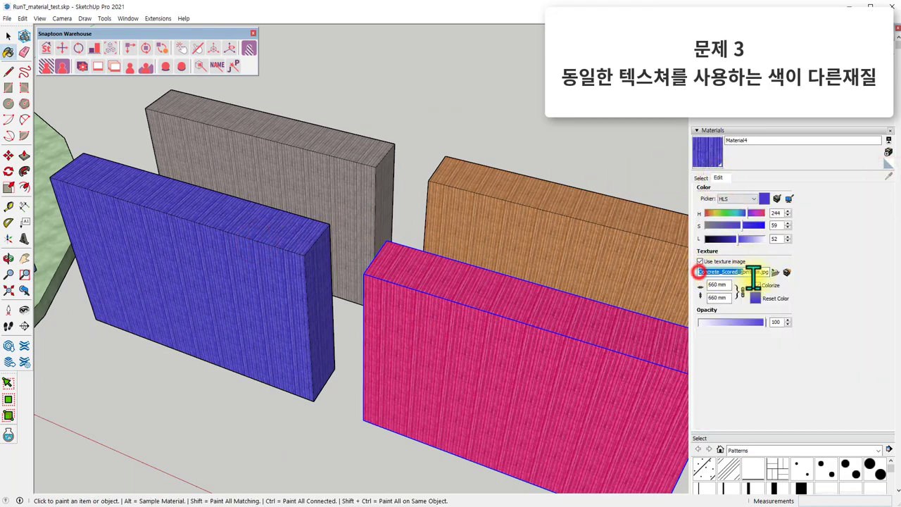
{"action": "left_click", "coordinate": [702, 178]}
Sample the pink wall's Material5 and open its colour and texture settings.
{"action": "left_click", "coordinate": [888, 176]}
{"action": "left_click", "coordinate": [438, 301]}
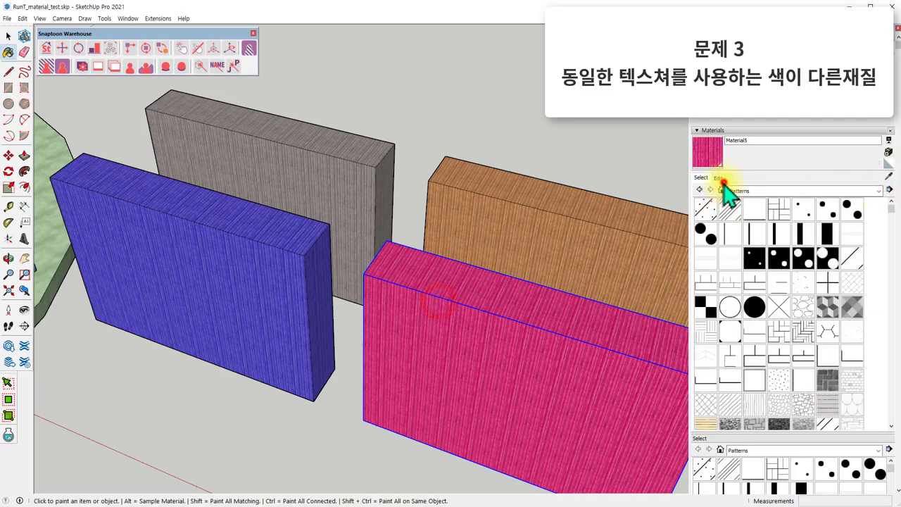
{"action": "left_click", "coordinate": [720, 178]}
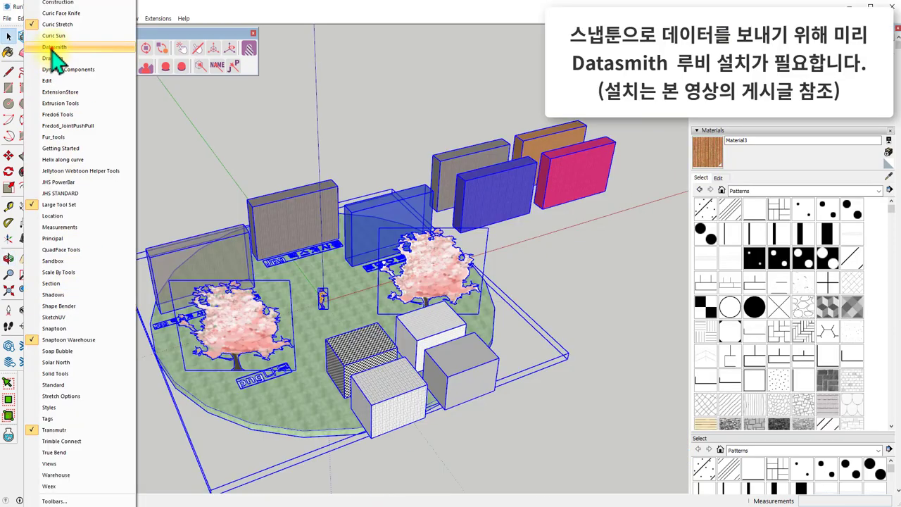
Enable the Datasmith toolbar and export the model as 000RunT_material_test.udatasmith.
{"action": "left_click", "coordinate": [53, 48]}
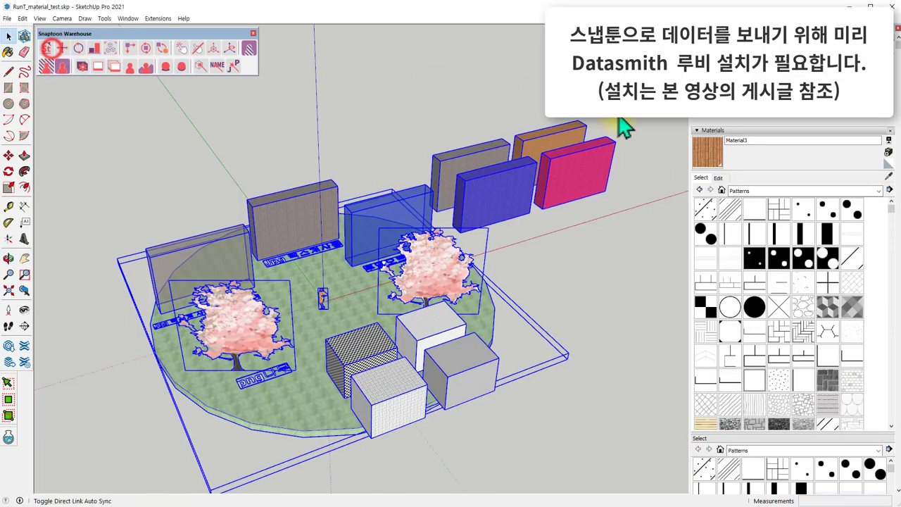
{"action": "left_click_drag", "start_coordinate": [416, 86], "coordinate": [197, 88]}
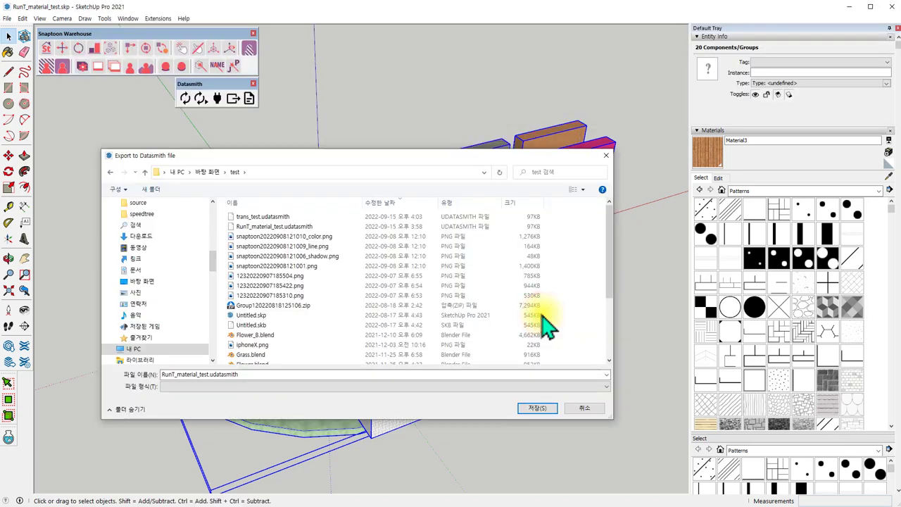
{"action": "double_click", "coordinate": [212, 375]}
{"action": "left_click", "coordinate": [209, 375]}
{"action": "type", "text": "000"}
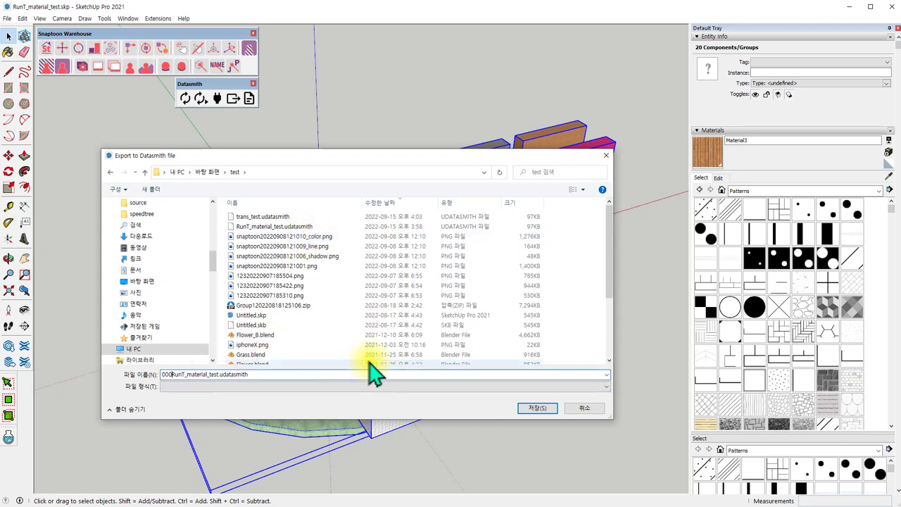
{"action": "left_click", "coordinate": [539, 408]}
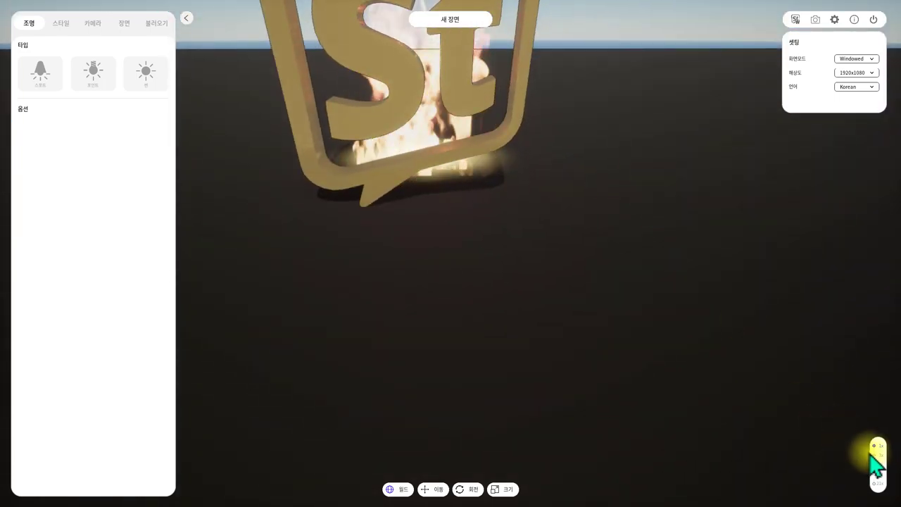
Set Snaptoon's camera speed to 3x and start the Datasmith import of 000RunT_material_test.udatasmith.
{"action": "left_click", "coordinate": [876, 455]}
{"action": "left_click_drag", "start_coordinate": [549, 275], "coordinate": [543, 275]}
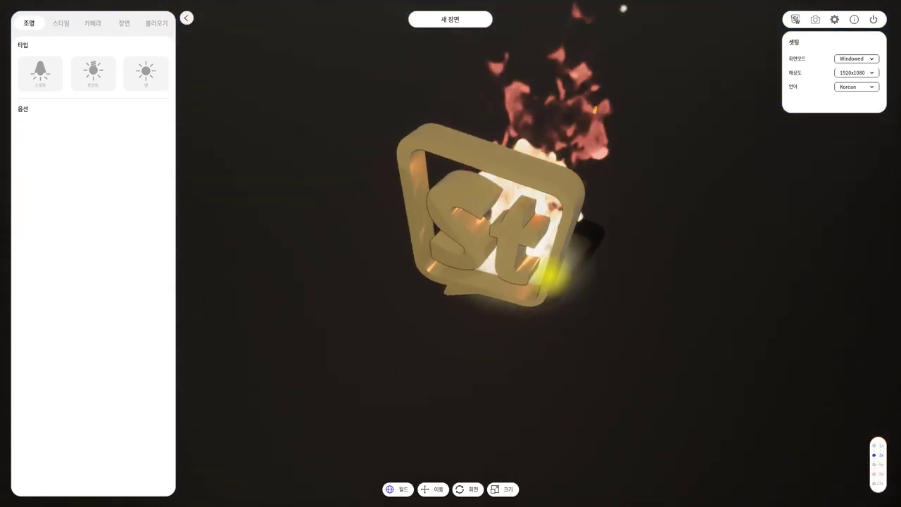
{"action": "left_click", "coordinate": [157, 21]}
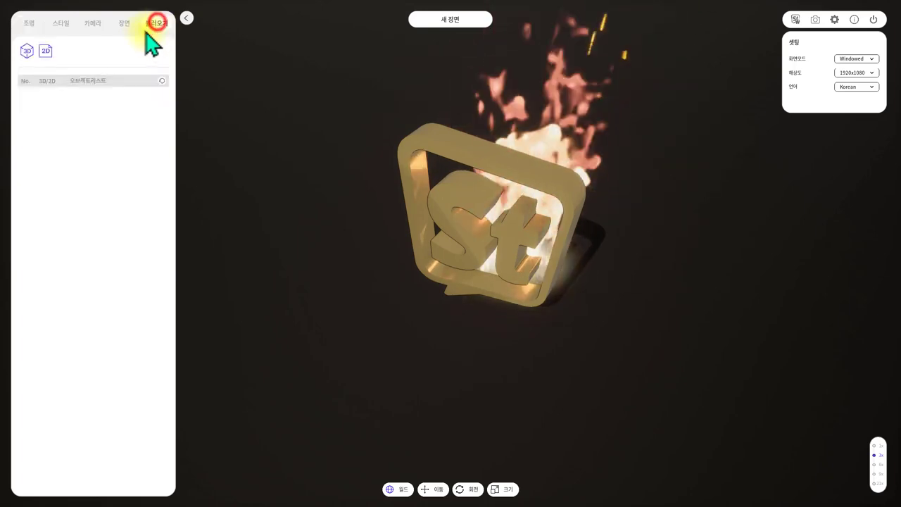
{"action": "left_click", "coordinate": [24, 52]}
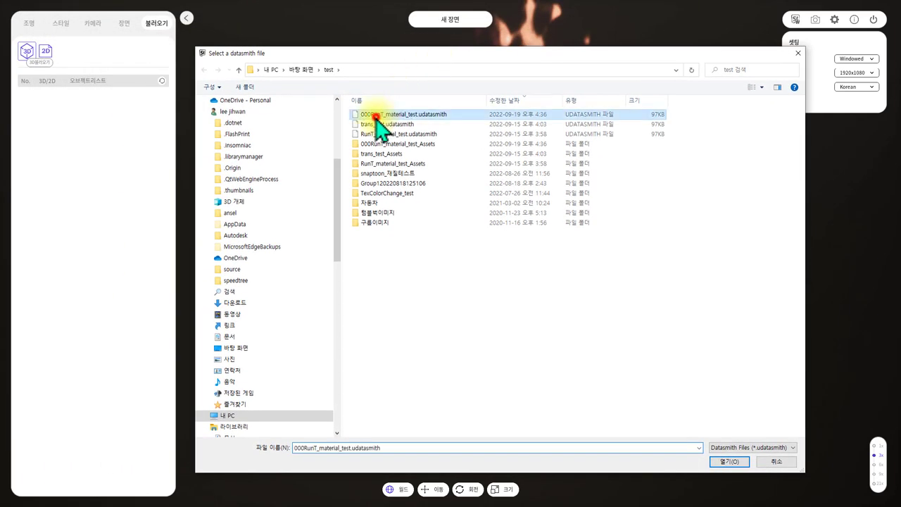
Load 000RunT_material_test into Snaptoon and survey the imported scene.
{"action": "left_click", "coordinate": [734, 466]}
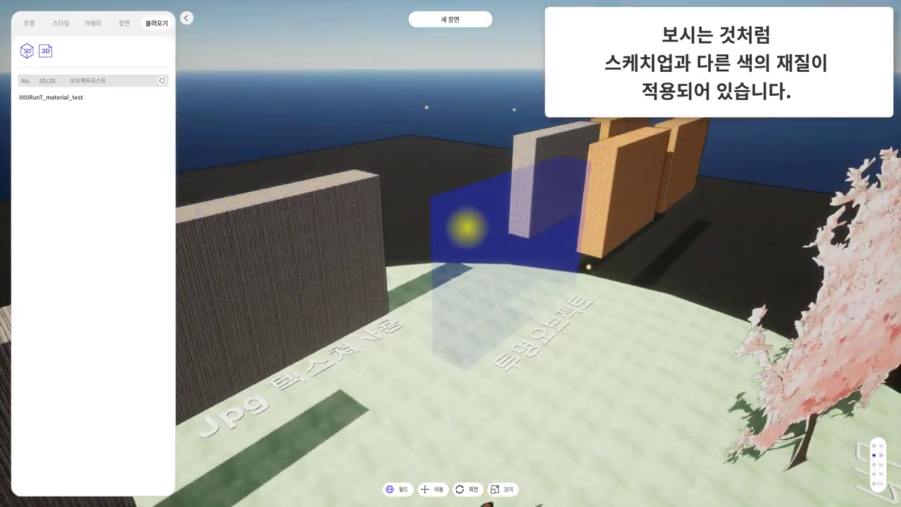
{"action": "left_click_drag", "start_coordinate": [468, 227], "coordinate": [331, 282]}
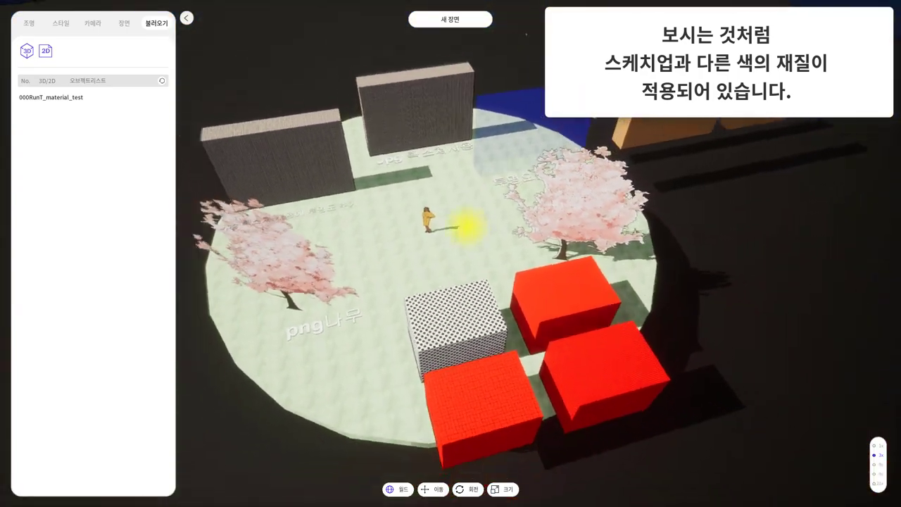
{"action": "right_click_drag", "start_coordinate": [328, 269], "coordinate": [359, 268]}
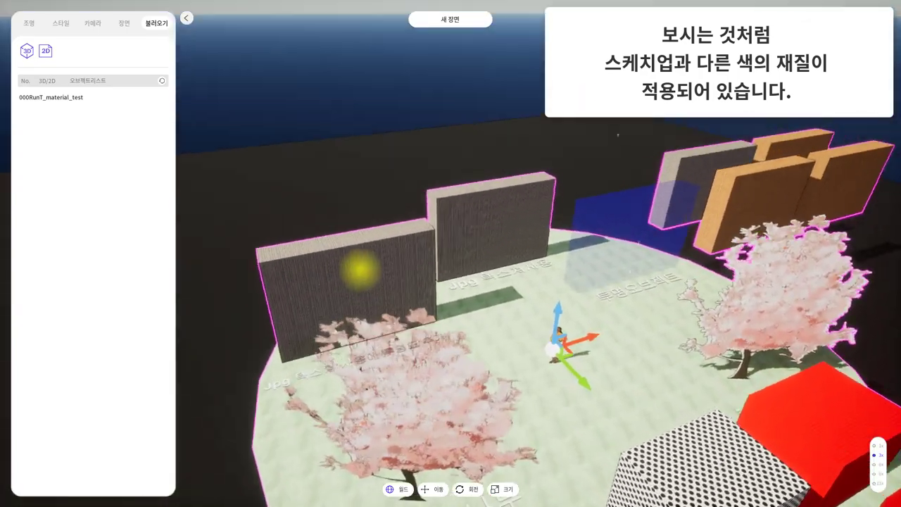
{"action": "scroll", "coordinate": [359, 269], "scroll_direction": "up", "scroll_amount": 3}
{"action": "scroll", "coordinate": [359, 269], "scroll_direction": "up", "scroll_amount": 3}
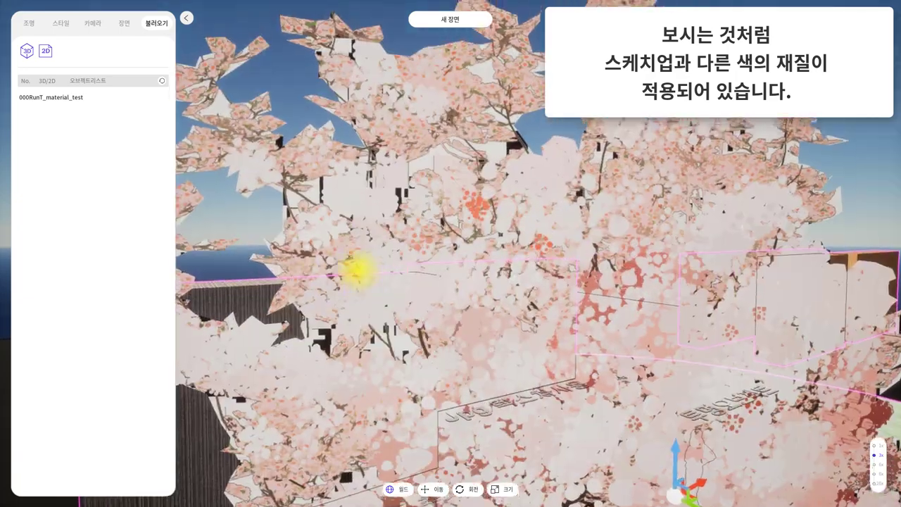
{"action": "scroll", "coordinate": [357, 271], "scroll_direction": "up", "scroll_amount": 2}
{"action": "scroll", "coordinate": [359, 271], "scroll_direction": "down", "scroll_amount": 3}
{"action": "scroll", "coordinate": [359, 271], "scroll_direction": "down", "scroll_amount": 2}
{"action": "scroll", "coordinate": [358, 270], "scroll_direction": "down", "scroll_amount": 2}
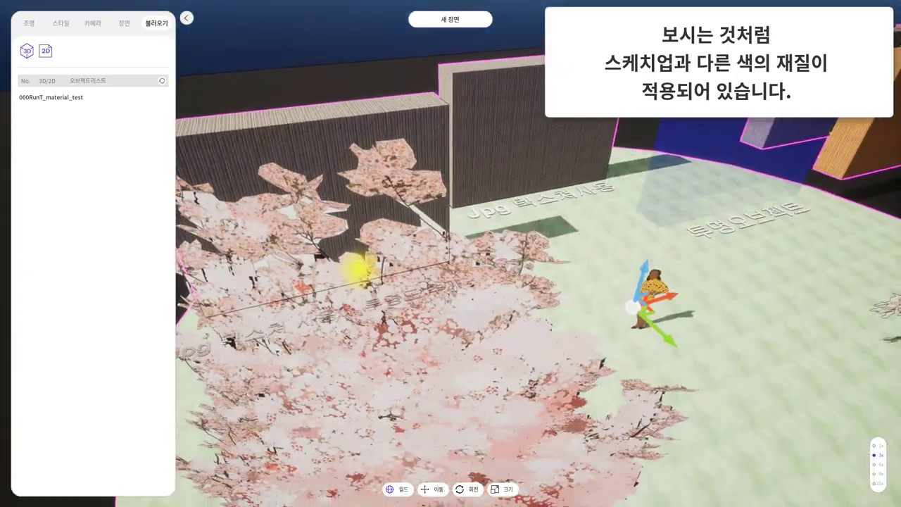
{"action": "scroll", "coordinate": [360, 270], "scroll_direction": "down", "scroll_amount": 2}
{"action": "scroll", "coordinate": [358, 267], "scroll_direction": "down", "scroll_amount": 2}
{"action": "scroll", "coordinate": [358, 268], "scroll_direction": "down", "scroll_amount": 2}
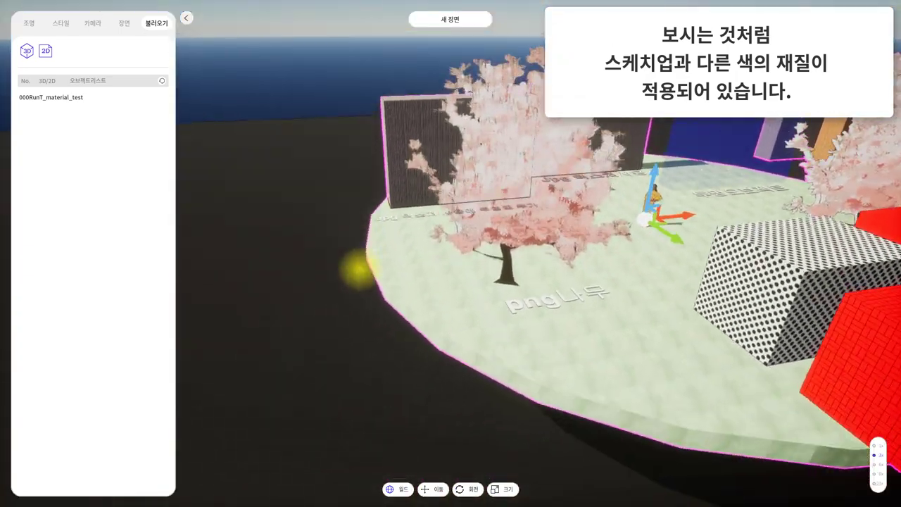
Inspect the cherry tree, the solid-red blocks and the wall blocks up close.
{"action": "left_click", "coordinate": [499, 114]}
{"action": "mouse_move", "coordinate": [555, 91]}
{"action": "left_mouse_down"}
{"action": "mouse_move", "coordinate": [553, 50]}
{"action": "mouse_move", "coordinate": [549, 254]}
{"action": "left_mouse_up"}
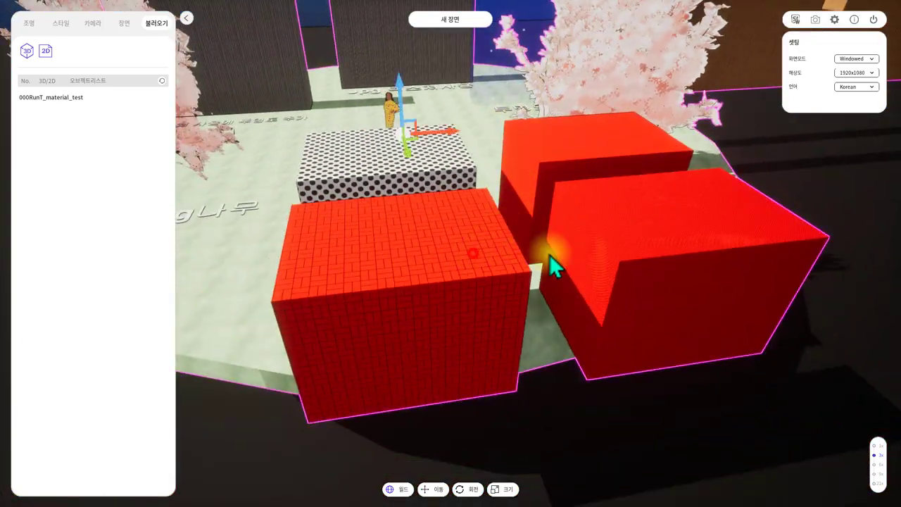
{"action": "left_click", "coordinate": [564, 271]}
{"action": "mouse_move", "coordinate": [600, 292]}
{"action": "left_mouse_down"}
{"action": "mouse_move", "coordinate": [638, 250]}
{"action": "mouse_move", "coordinate": [591, 270]}
{"action": "left_mouse_up"}
{"action": "left_click", "coordinate": [591, 289]}
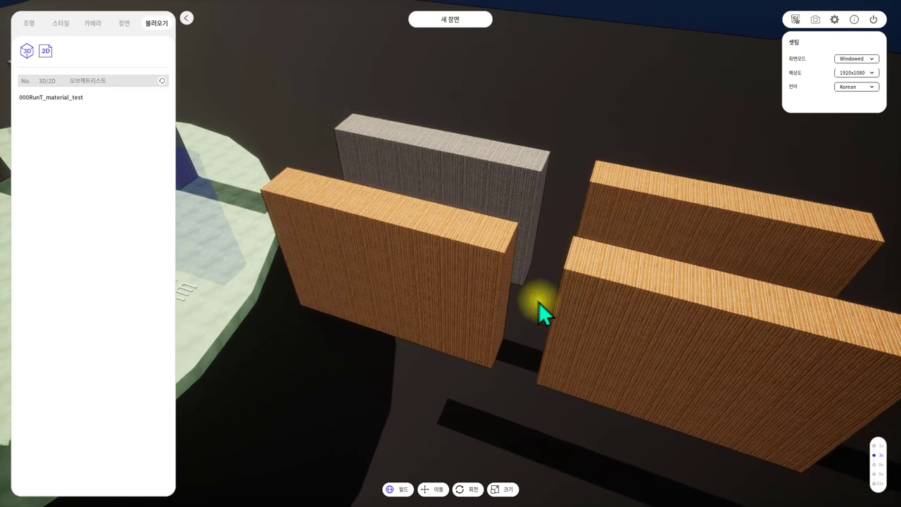
{"action": "left_click", "coordinate": [482, 268]}
{"action": "left_click", "coordinate": [630, 317]}
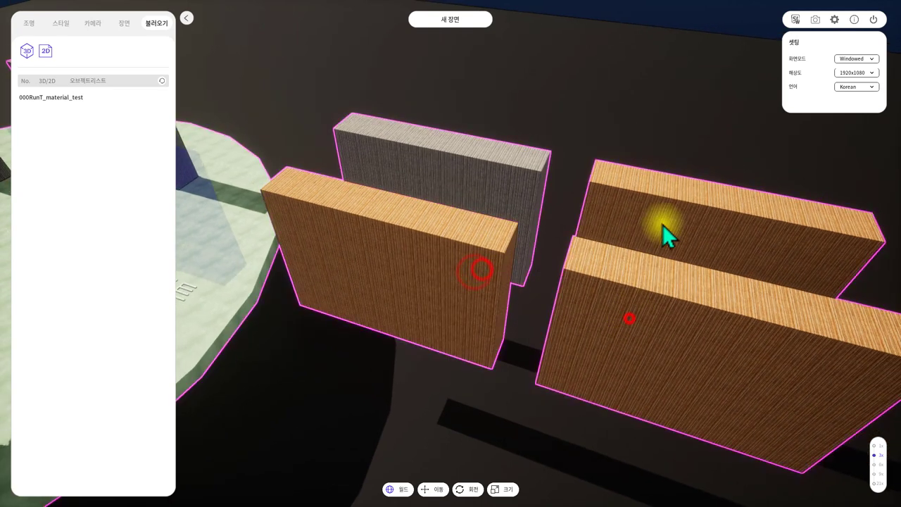
{"action": "left_click", "coordinate": [663, 223]}
{"action": "left_click", "coordinate": [652, 331]}
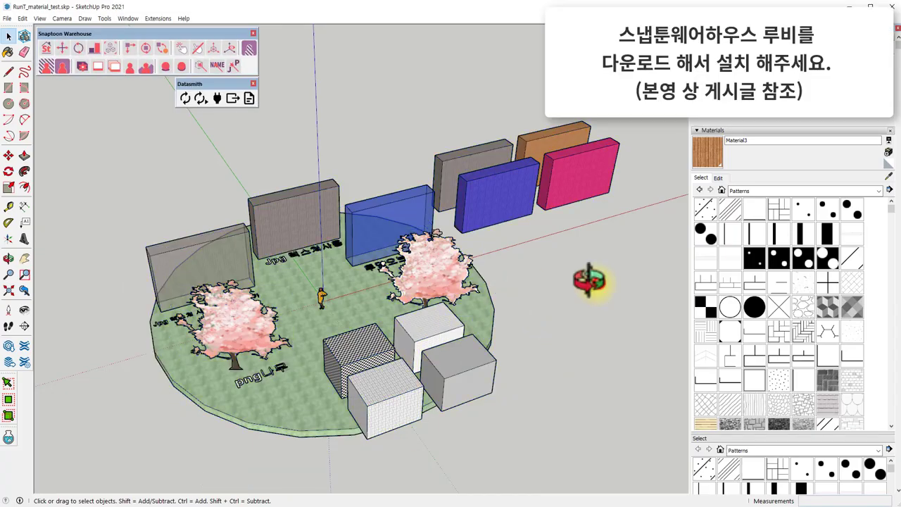
Orbit the SketchUp model back to a view of the whole disc.
{"action": "mouse_move", "coordinate": [589, 282]}
{"action": "middle_mouse_down"}
{"action": "mouse_move", "coordinate": [507, 378]}
{"action": "mouse_move", "coordinate": [380, 327]}
{"action": "mouse_move", "coordinate": [499, 319]}
{"action": "middle_mouse_up"}
{"action": "mouse_move", "coordinate": [610, 340]}
{"action": "middle_mouse_down"}
{"action": "mouse_move", "coordinate": [543, 306]}
{"action": "mouse_move", "coordinate": [358, 362]}
{"action": "mouse_move", "coordinate": [419, 428]}
{"action": "mouse_move", "coordinate": [562, 303]}
{"action": "middle_mouse_up"}
{"action": "mouse_move", "coordinate": [532, 347]}
{"action": "middle_mouse_down"}
{"action": "mouse_move", "coordinate": [495, 355]}
{"action": "mouse_move", "coordinate": [312, 298]}
{"action": "mouse_move", "coordinate": [394, 261]}
{"action": "mouse_move", "coordinate": [456, 284]}
{"action": "mouse_move", "coordinate": [87, 338]}
{"action": "mouse_move", "coordinate": [155, 304]}
{"action": "middle_mouse_up"}
Select the png cherry tree and convert its texture from PNG to JPG.
{"action": "scroll", "coordinate": [179, 257], "scroll_direction": "up", "scroll_amount": 3}
{"action": "scroll", "coordinate": [203, 272], "scroll_direction": "up", "scroll_amount": 3}
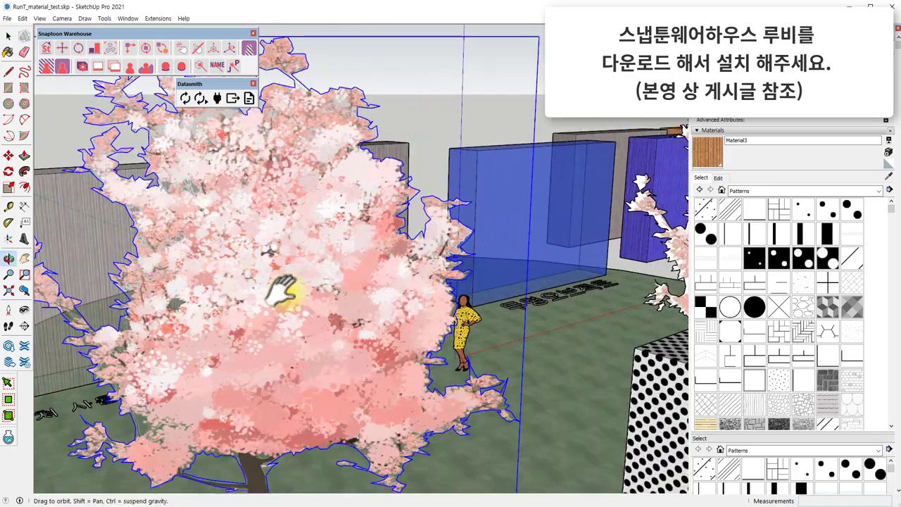
{"action": "scroll", "coordinate": [291, 291], "scroll_direction": "up", "scroll_amount": 2}
{"action": "mouse_move", "coordinate": [402, 302]}
{"action": "middle_mouse_down"}
{"action": "mouse_move", "coordinate": [250, 317]}
{"action": "mouse_move", "coordinate": [425, 364]}
{"action": "middle_mouse_up"}
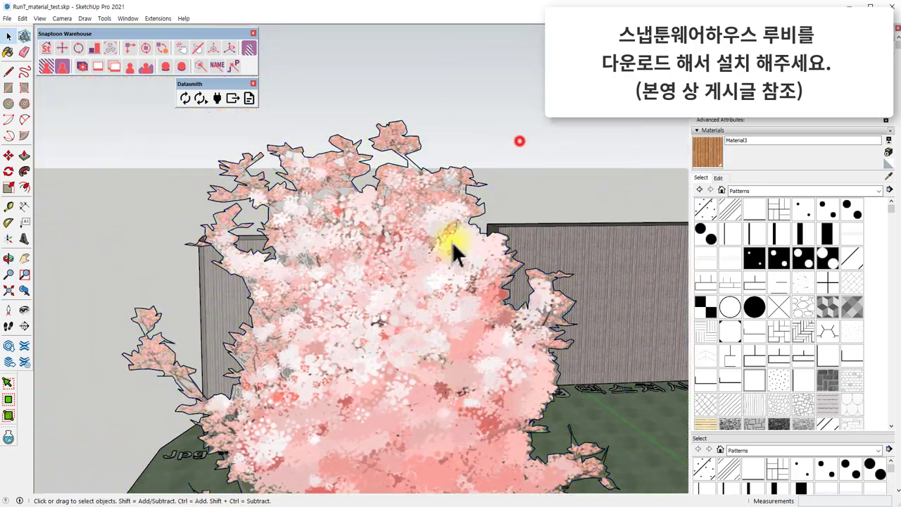
{"action": "scroll", "coordinate": [452, 241], "scroll_direction": "up", "scroll_amount": 3}
{"action": "left_click", "coordinate": [391, 199]}
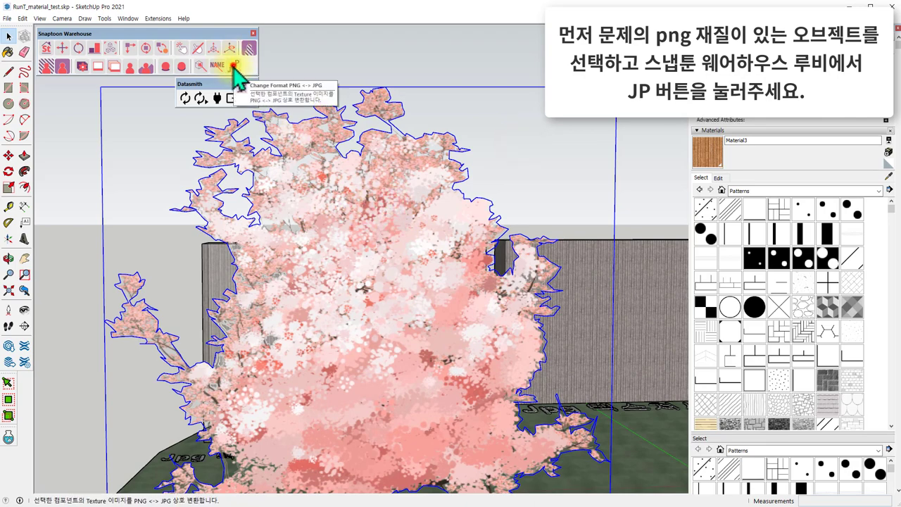
{"action": "left_click", "coordinate": [233, 66]}
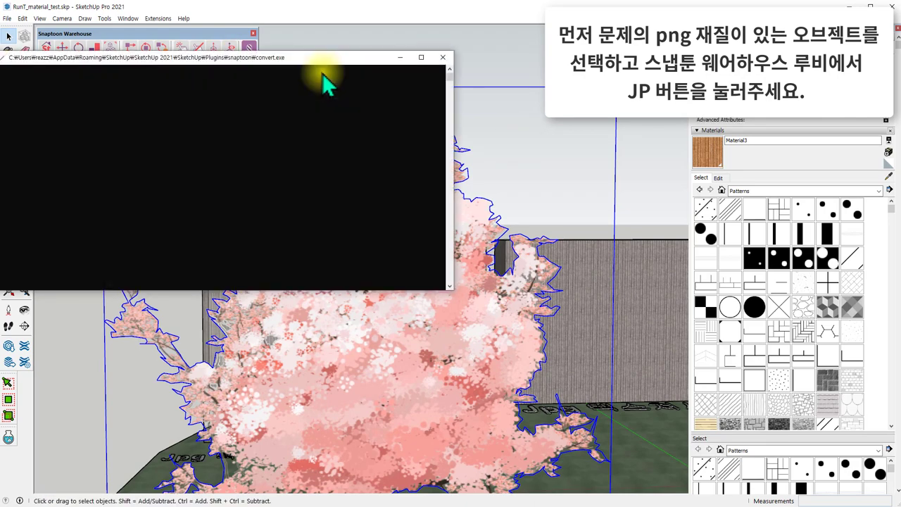
{"action": "left_click", "coordinate": [323, 67]}
Orbit around the converted cherry tree, reselect it, and zoom out to the scene.
{"action": "middle_click_drag", "start_coordinate": [327, 120], "coordinate": [338, 177]}
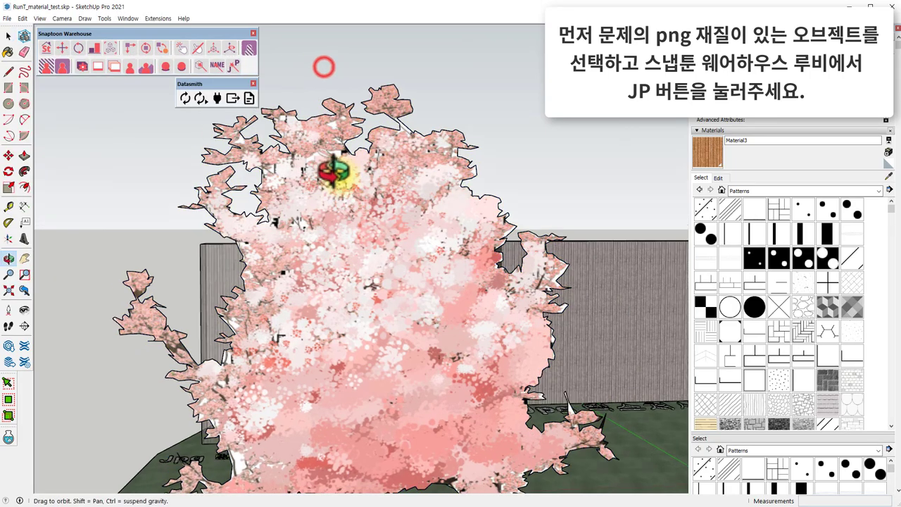
{"action": "scroll", "coordinate": [338, 178], "scroll_direction": "down", "scroll_amount": 2}
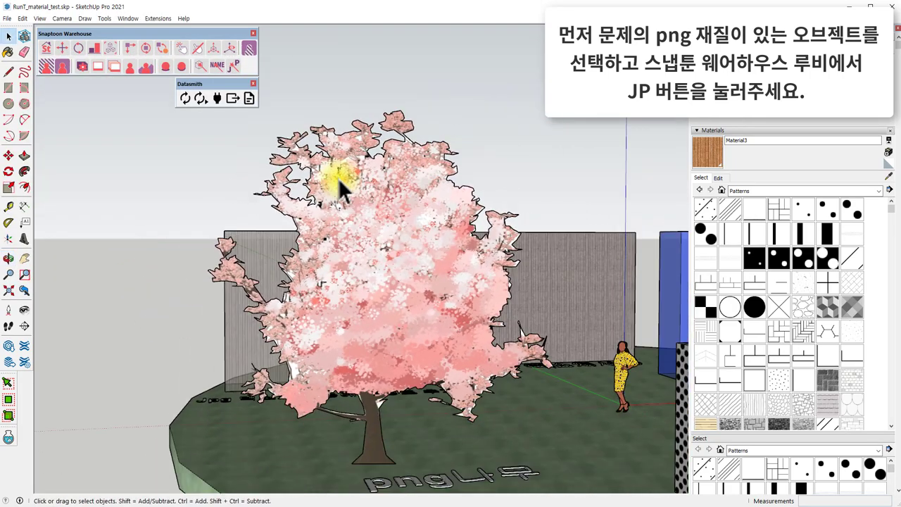
{"action": "scroll", "coordinate": [338, 178], "scroll_direction": "down", "scroll_amount": 2}
{"action": "scroll", "coordinate": [338, 178], "scroll_direction": "up", "scroll_amount": 5}
{"action": "scroll", "coordinate": [340, 169], "scroll_direction": "up", "scroll_amount": 2}
{"action": "left_click", "coordinate": [413, 126]}
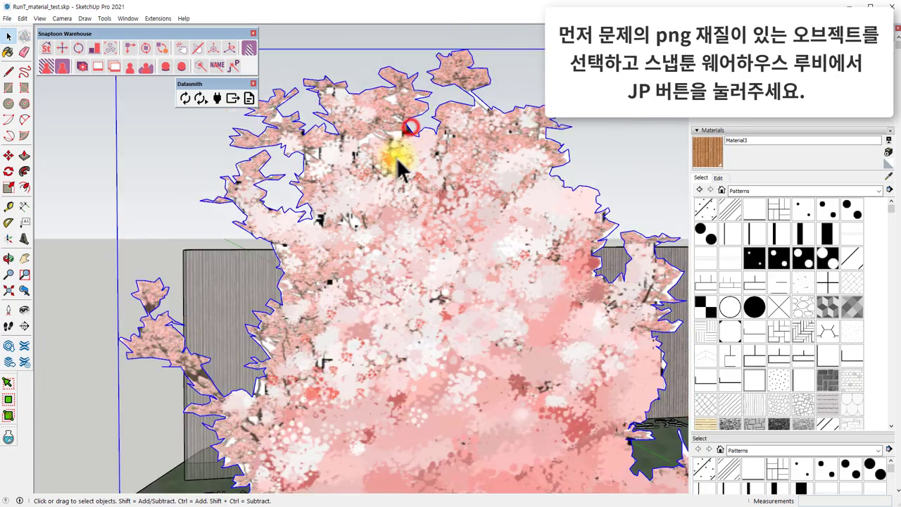
{"action": "scroll", "coordinate": [397, 159], "scroll_direction": "down", "scroll_amount": 4}
{"action": "mouse_move", "coordinate": [397, 161]}
{"action": "middle_mouse_down"}
{"action": "mouse_move", "coordinate": [222, 227]}
{"action": "mouse_move", "coordinate": [112, 245]}
{"action": "mouse_move", "coordinate": [398, 191]}
{"action": "middle_mouse_up"}
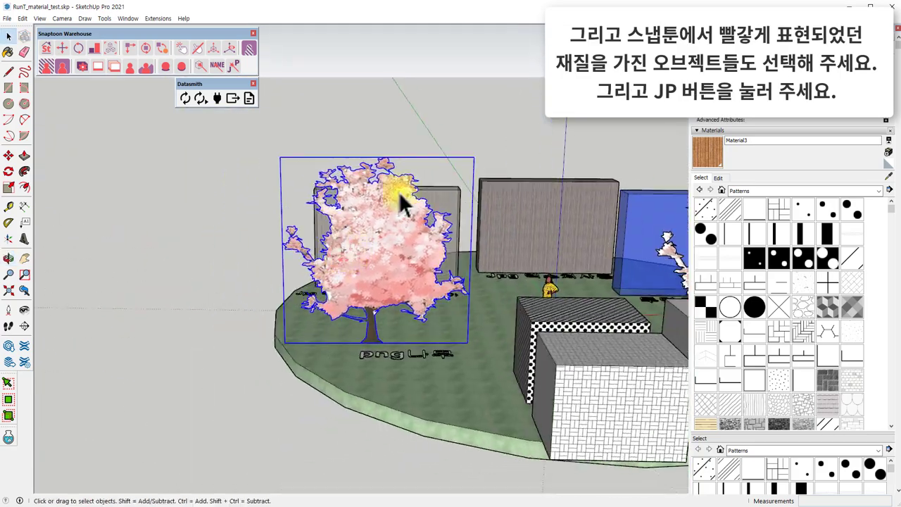
Deselect the tree and bring the patterned boxes into view.
{"action": "left_click", "coordinate": [446, 135]}
{"action": "mouse_move", "coordinate": [423, 231]}
{"action": "middle_mouse_down"}
{"action": "mouse_move", "coordinate": [295, 186]}
{"action": "mouse_move", "coordinate": [429, 204]}
{"action": "mouse_move", "coordinate": [312, 323]}
{"action": "middle_mouse_up"}
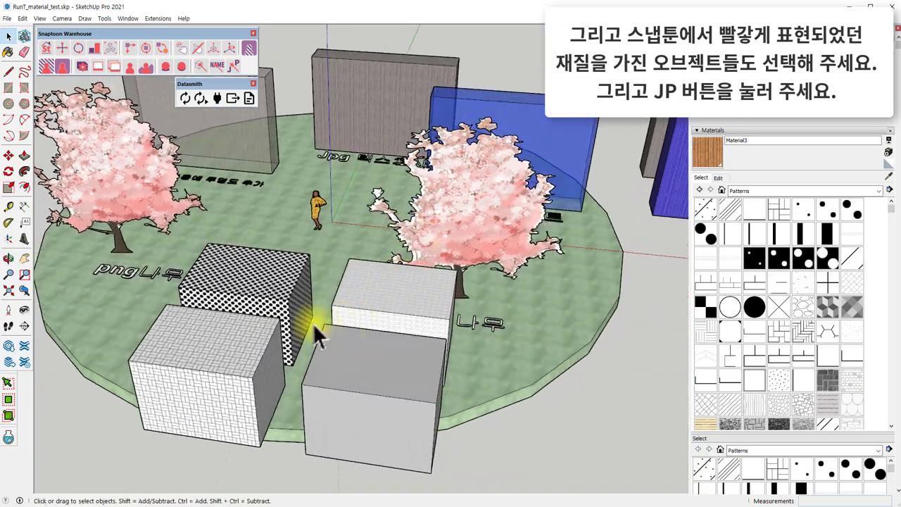
{"action": "middle_click_drag", "start_coordinate": [266, 225], "coordinate": [236, 274], "text": "shift"}
{"action": "scroll", "coordinate": [237, 274], "scroll_direction": "down", "scroll_amount": 3}
{"action": "scroll", "coordinate": [414, 332], "scroll_direction": "up", "scroll_amount": 4}
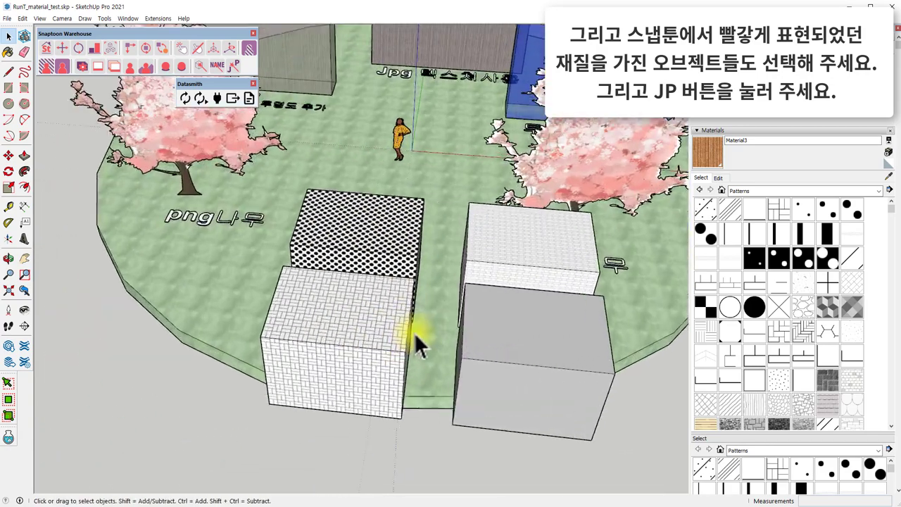
{"action": "scroll", "coordinate": [365, 334], "scroll_direction": "up", "scroll_amount": 2}
Select the brick, grey, white brick and dotted boxes and convert their textures to JPG.
{"action": "left_click", "coordinate": [241, 255], "text": "shift"}
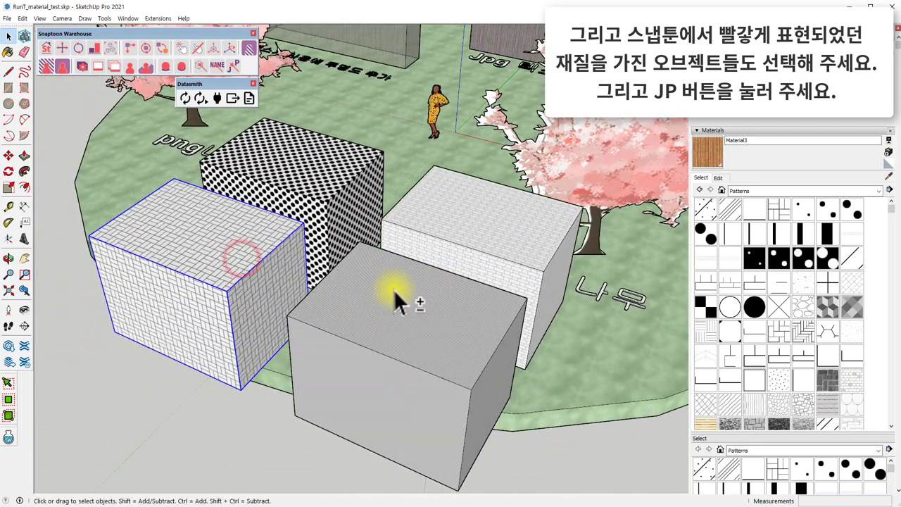
{"action": "left_click", "coordinate": [393, 287], "text": "shift"}
{"action": "mouse_move", "coordinate": [419, 309]}
{"action": "middle_mouse_down", "text": "shift"}
{"action": "mouse_move", "coordinate": [466, 227]}
{"action": "mouse_move", "coordinate": [362, 282]}
{"action": "mouse_move", "coordinate": [573, 317]}
{"action": "middle_mouse_up", "text": "shift"}
{"action": "left_click", "coordinate": [467, 222], "text": "shift"}
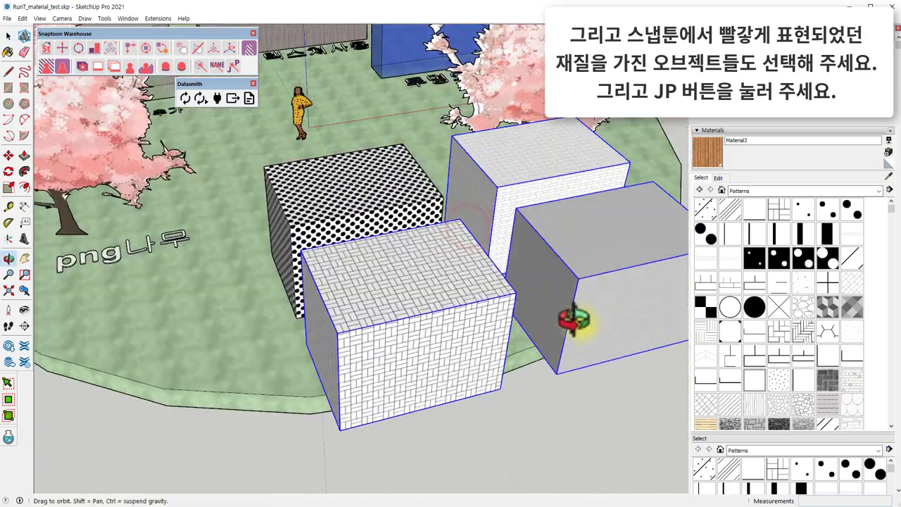
{"action": "left_click", "coordinate": [388, 207], "text": "shift"}
{"action": "mouse_move", "coordinate": [417, 243]}
{"action": "middle_mouse_down"}
{"action": "mouse_move", "coordinate": [603, 202]}
{"action": "mouse_move", "coordinate": [305, 246]}
{"action": "middle_mouse_up"}
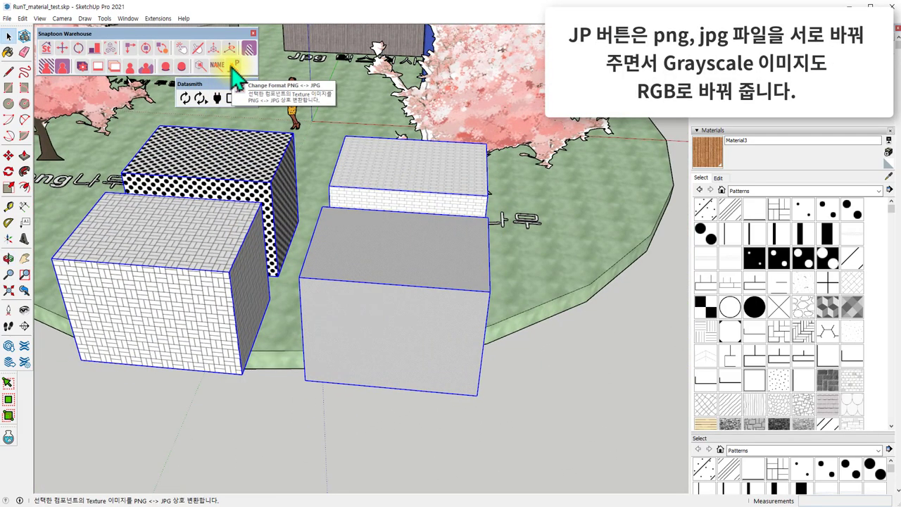
{"action": "left_click", "coordinate": [233, 65]}
{"action": "left_click", "coordinate": [460, 280]}
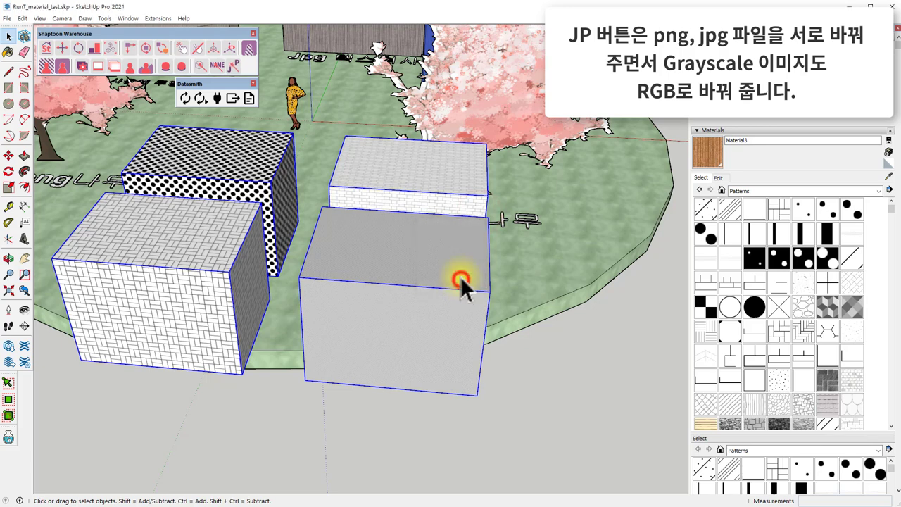
Sample the brick box to confirm its texture is now Brick Flemmish Bond.jpg.
{"action": "middle_click_drag", "start_coordinate": [451, 279], "coordinate": [373, 251], "text": "shift"}
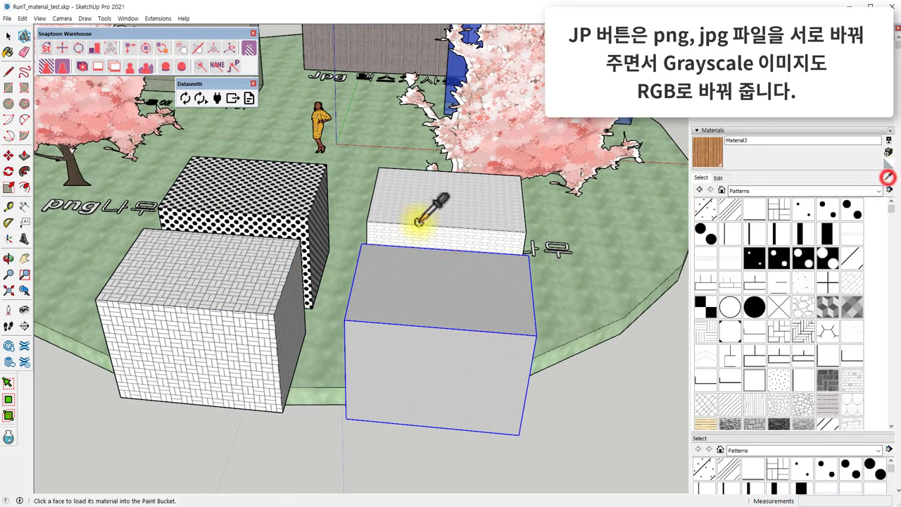
{"action": "left_click", "coordinate": [419, 219]}
{"action": "left_click", "coordinate": [727, 178]}
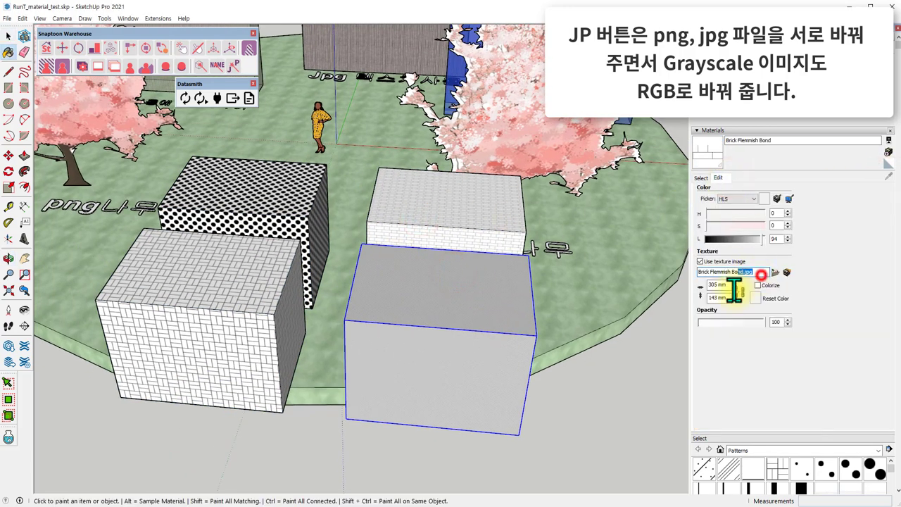
{"action": "key", "text": "space"}
{"action": "mouse_move", "coordinate": [488, 288]}
{"action": "middle_mouse_down"}
{"action": "mouse_move", "coordinate": [515, 428]}
{"action": "mouse_move", "coordinate": [590, 299]}
{"action": "mouse_move", "coordinate": [492, 257]}
{"action": "mouse_move", "coordinate": [311, 232]}
{"action": "mouse_move", "coordinate": [382, 232]}
{"action": "mouse_move", "coordinate": [375, 290]}
{"action": "mouse_move", "coordinate": [287, 282]}
{"action": "mouse_move", "coordinate": [342, 288]}
{"action": "middle_mouse_up"}
Select everything and rename materials with prefix reamat and textures with reaimg (brick becomes reamat_021 / reaimg_013.jpg).
{"action": "key", "text": "ctrl+a"}
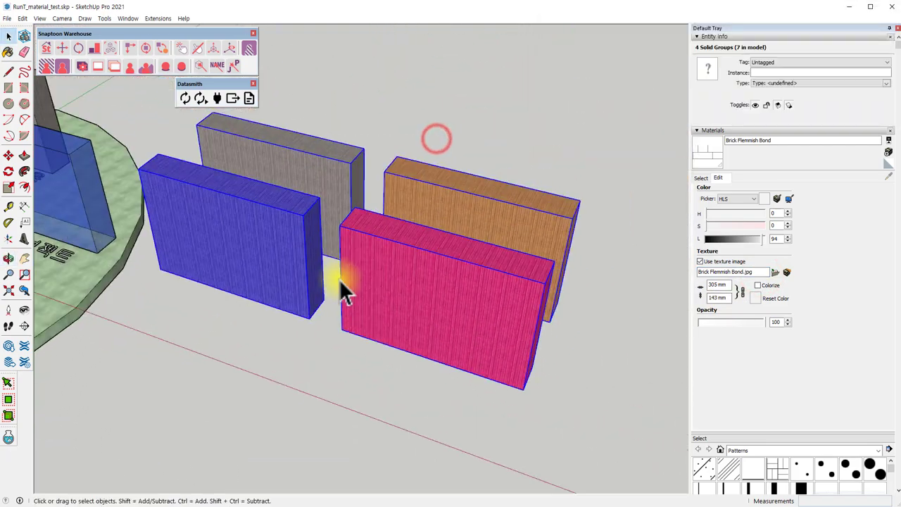
{"action": "scroll", "coordinate": [340, 278], "scroll_direction": "up", "scroll_amount": 2}
{"action": "scroll", "coordinate": [350, 296], "scroll_direction": "up", "scroll_amount": 2}
{"action": "scroll", "coordinate": [418, 117], "scroll_direction": "down", "scroll_amount": 3}
{"action": "scroll", "coordinate": [419, 114], "scroll_direction": "down", "scroll_amount": 3}
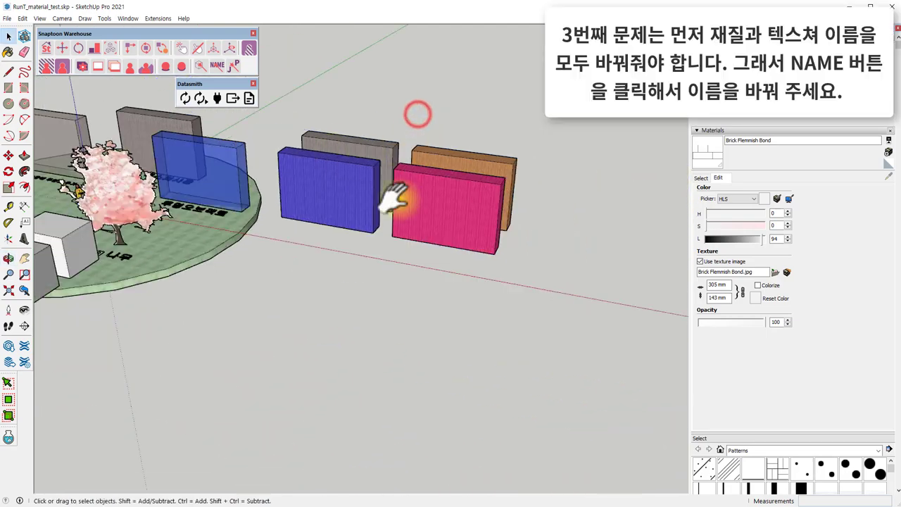
{"action": "mouse_move", "coordinate": [419, 115]}
{"action": "middle_mouse_down", "text": "shift"}
{"action": "mouse_move", "coordinate": [493, 246]}
{"action": "mouse_move", "coordinate": [419, 207]}
{"action": "middle_mouse_up", "text": "shift"}
{"action": "scroll", "coordinate": [419, 207], "scroll_direction": "down", "scroll_amount": 2}
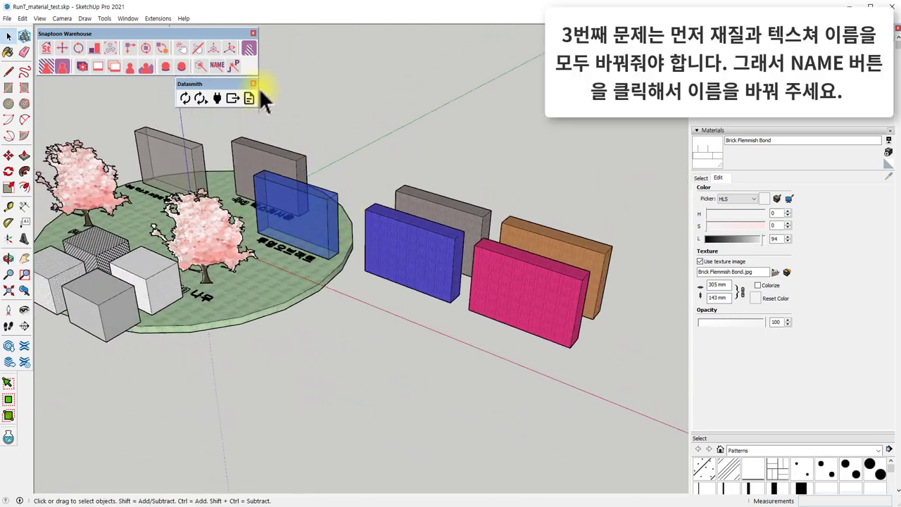
{"action": "left_click", "coordinate": [217, 65]}
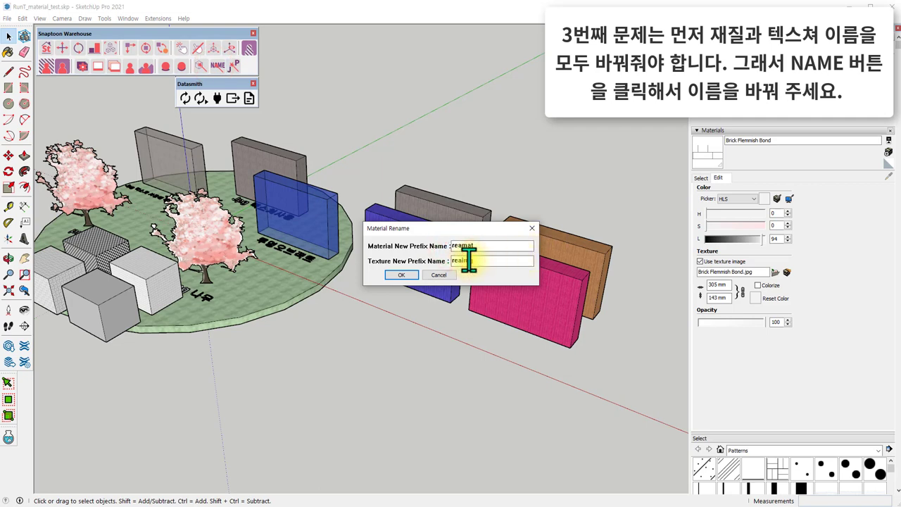
{"action": "left_click", "coordinate": [405, 275]}
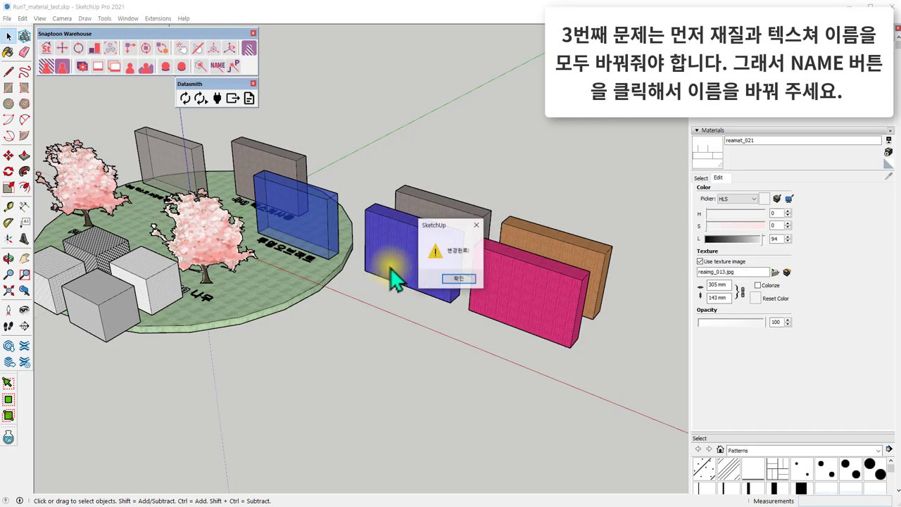
{"action": "left_click", "coordinate": [456, 278]}
{"action": "scroll", "coordinate": [581, 290], "scroll_direction": "up", "scroll_amount": 2}
Select the orange, blue and pink boxes in turn to check their renamed materials.
{"action": "scroll", "coordinate": [572, 293], "scroll_direction": "up", "scroll_amount": 2}
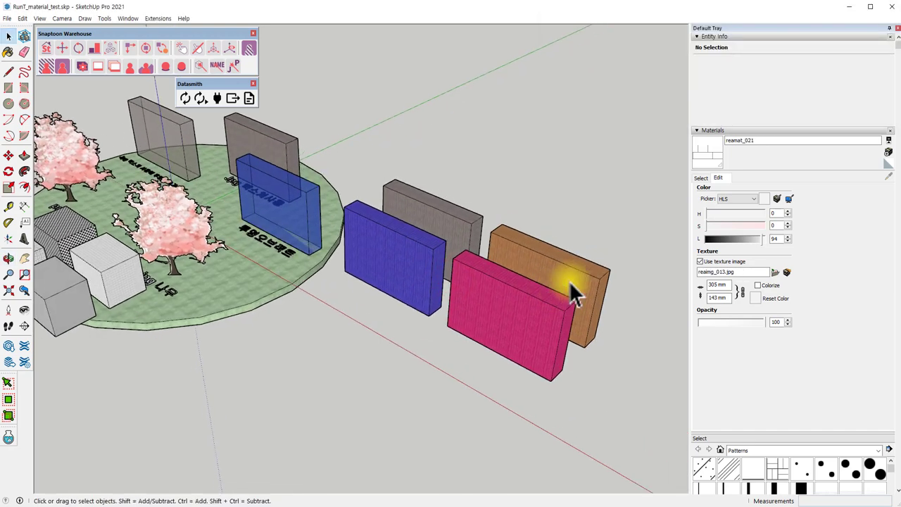
{"action": "scroll", "coordinate": [573, 294], "scroll_direction": "up", "scroll_amount": 1}
{"action": "left_click", "coordinate": [769, 141]}
{"action": "left_click", "coordinate": [523, 257]}
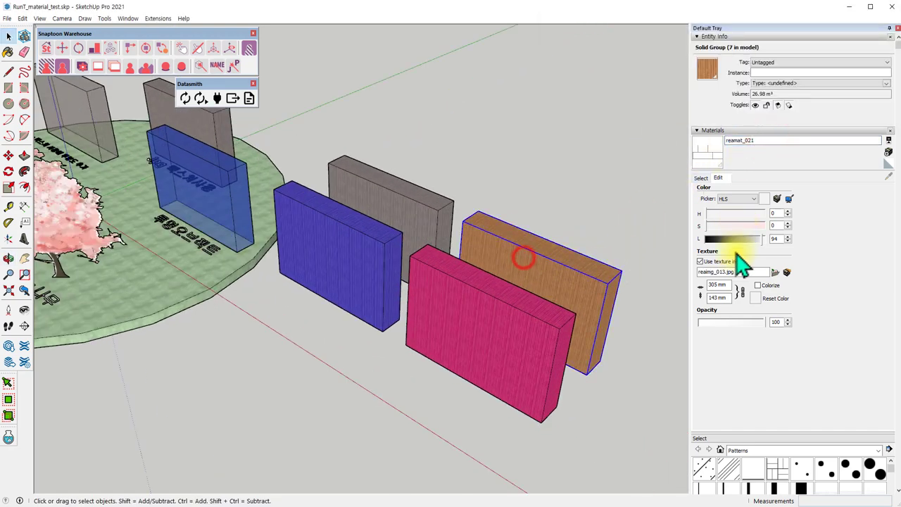
{"action": "left_click", "coordinate": [739, 273]}
{"action": "left_click", "coordinate": [505, 334]}
{"action": "left_click", "coordinate": [338, 250]}
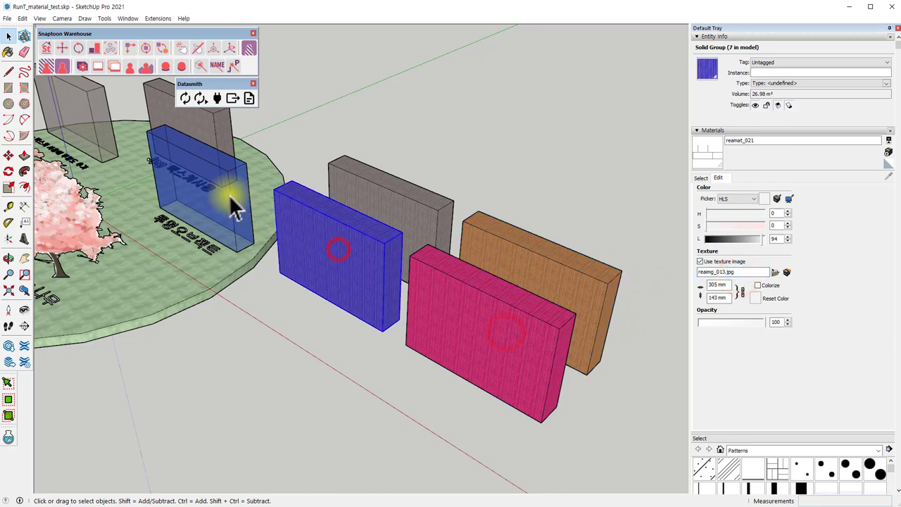
{"action": "left_click", "coordinate": [446, 292]}
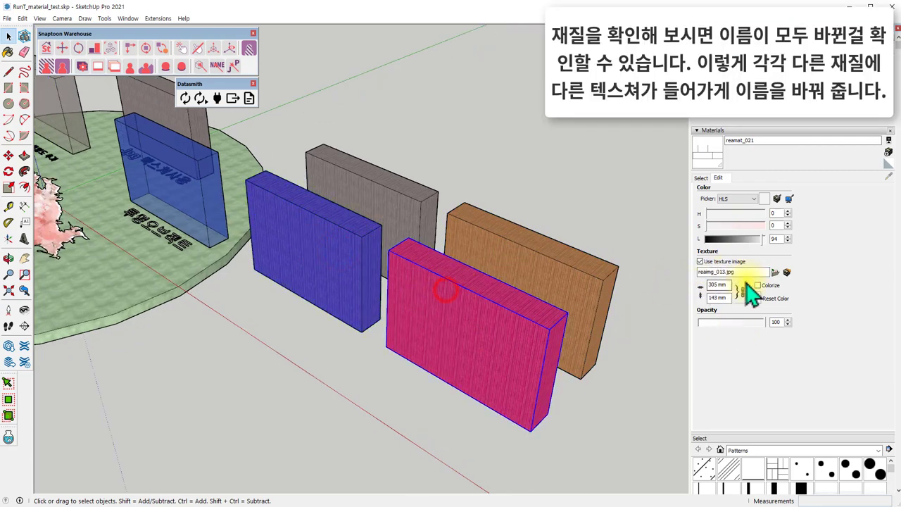
Sample the pink box's material and view its settings, showing reamat_018.
{"action": "left_click", "coordinate": [701, 178]}
{"action": "left_click", "coordinate": [889, 177]}
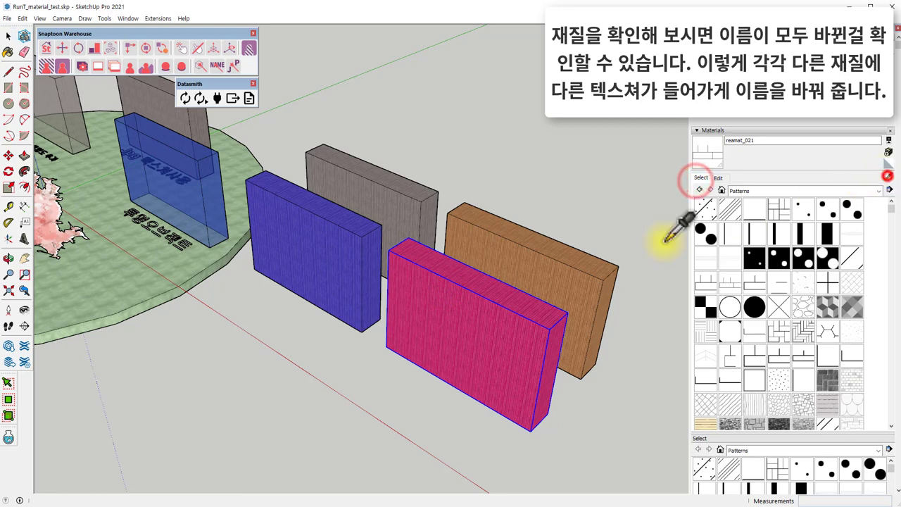
{"action": "left_click", "coordinate": [475, 300]}
{"action": "left_click", "coordinate": [718, 178]}
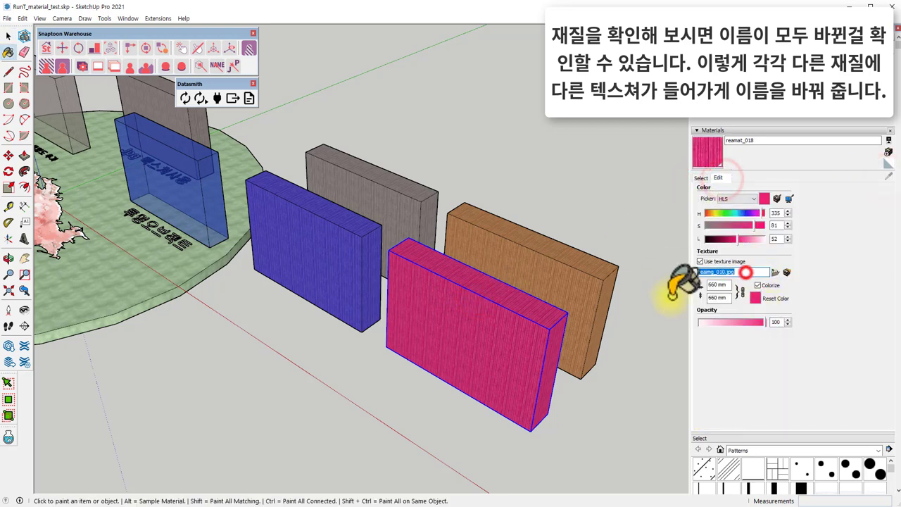
{"action": "scroll", "coordinate": [597, 317], "scroll_direction": "up", "scroll_amount": 2}
Sample the blue box's material and view it as reamat_017 with texture reaimg_009.jpg.
{"action": "left_click", "coordinate": [708, 178]}
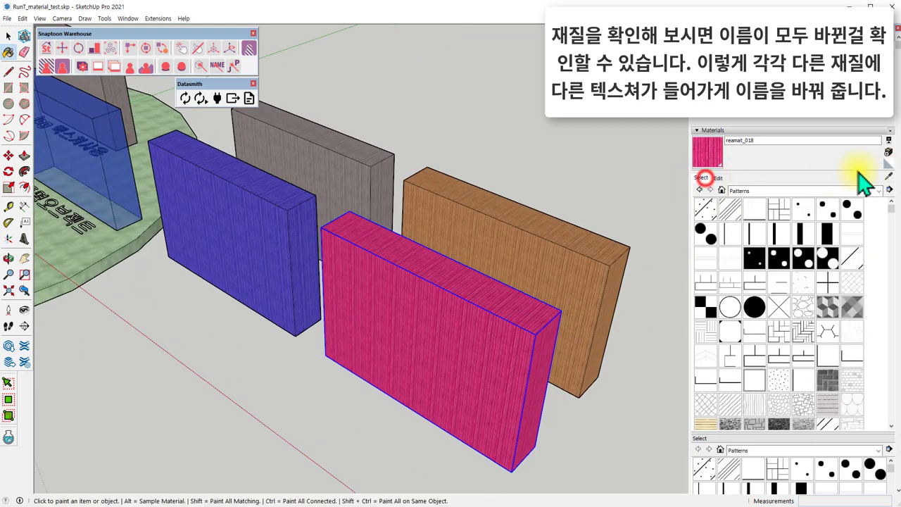
{"action": "left_click", "coordinate": [888, 177]}
{"action": "left_click", "coordinate": [254, 206]}
{"action": "left_click", "coordinate": [719, 177]}
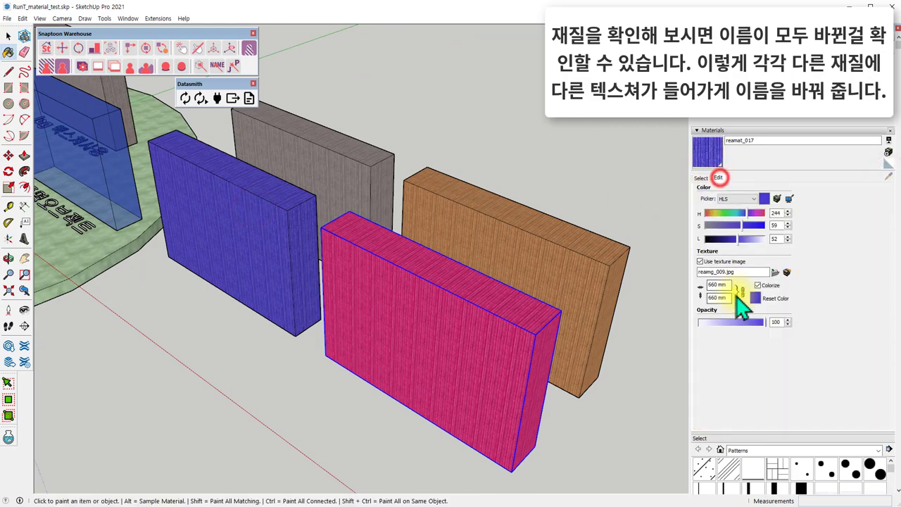
{"action": "middle_click_drag", "start_coordinate": [634, 225], "coordinate": [523, 147]}
Convert the four coloured boxes' textures from JPG to PNG with the JP converter.
{"action": "left_click_drag", "start_coordinate": [308, 310], "coordinate": [298, 317]}
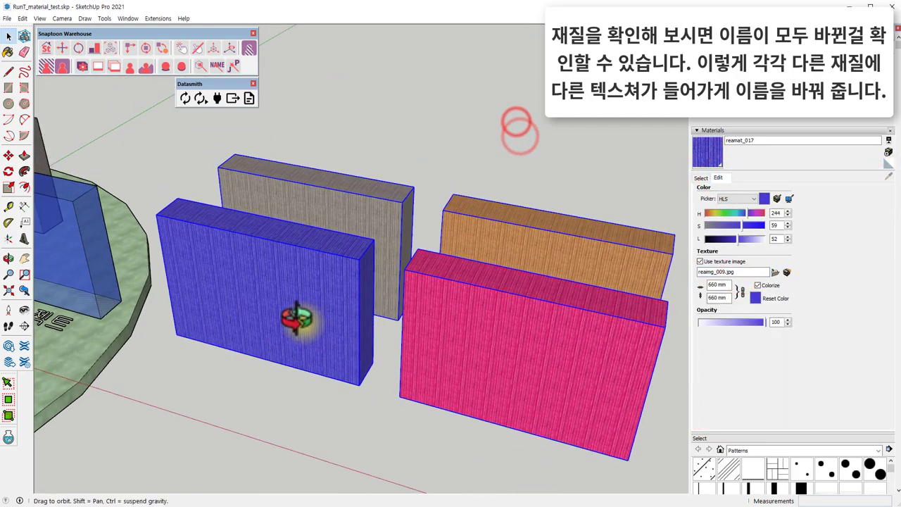
{"action": "left_click", "coordinate": [235, 66]}
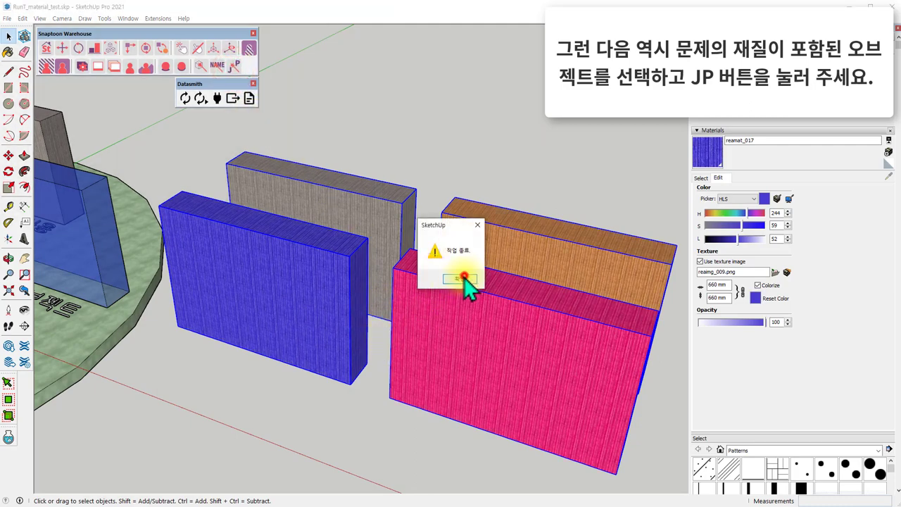
{"action": "left_click", "coordinate": [464, 277]}
{"action": "mouse_move", "coordinate": [465, 277]}
{"action": "middle_mouse_down"}
{"action": "mouse_move", "coordinate": [439, 262]}
{"action": "mouse_move", "coordinate": [437, 324]}
{"action": "mouse_move", "coordinate": [368, 317]}
{"action": "middle_mouse_up"}
Select the pink box to check the converted texture, then clear the selection.
{"action": "left_click", "coordinate": [436, 324]}
{"action": "scroll", "coordinate": [465, 285], "scroll_direction": "down", "scroll_amount": 5}
{"action": "scroll", "coordinate": [412, 332], "scroll_direction": "down", "scroll_amount": 3}
{"action": "scroll", "coordinate": [281, 232], "scroll_direction": "up", "scroll_amount": 2}
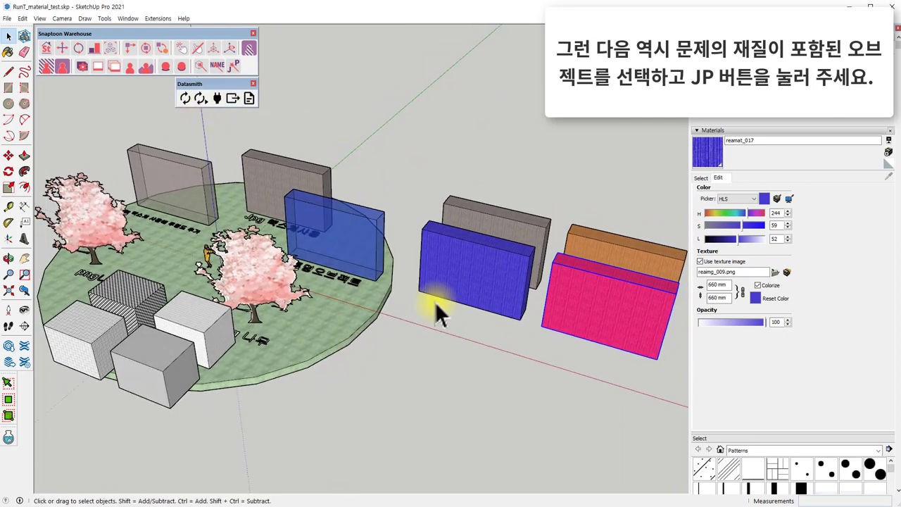
{"action": "left_click_drag", "start_coordinate": [221, 271], "coordinate": [71, 131]}
{"action": "left_click", "coordinate": [428, 127]}
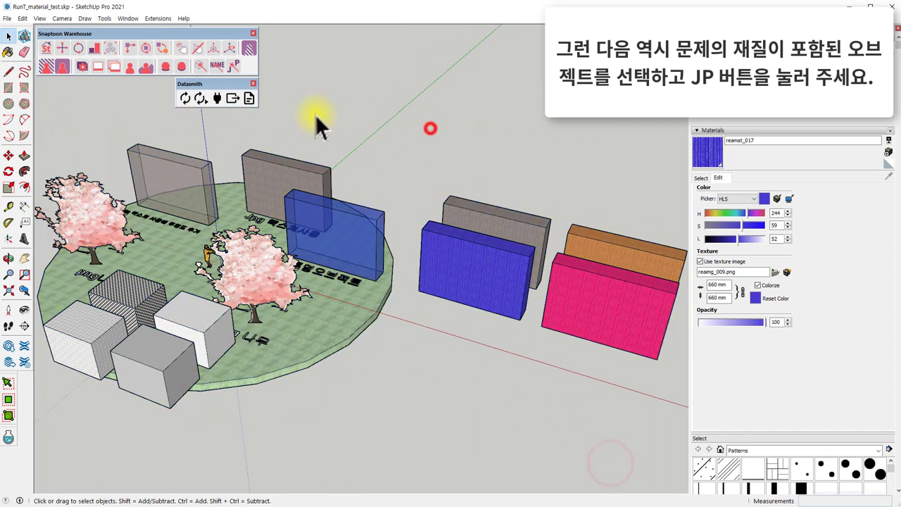
Export the scene to Datasmith as 111RunT_material_test.udatasmith.
{"action": "left_click", "coordinate": [238, 99]}
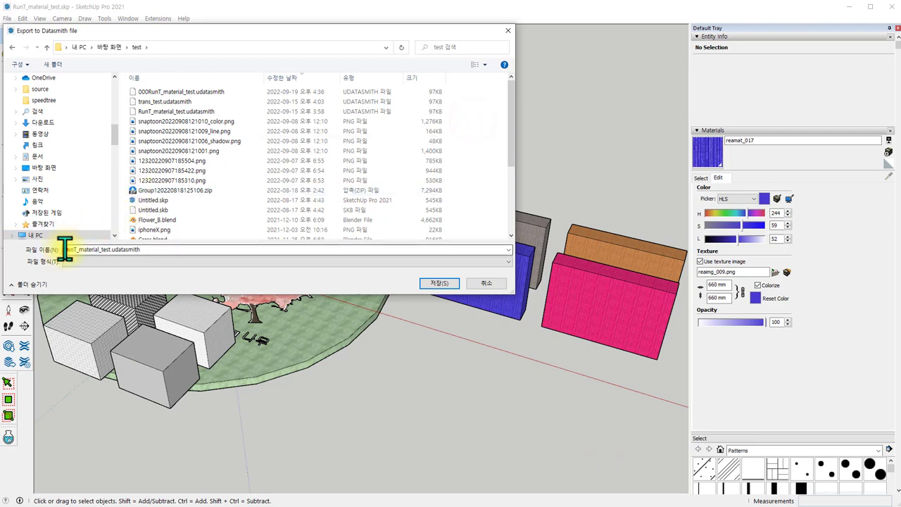
{"action": "type", "text": "111"}
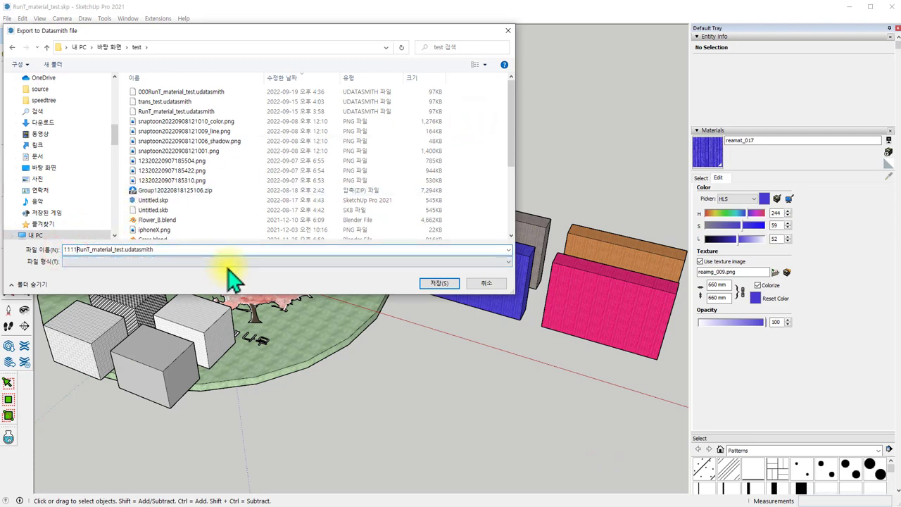
{"action": "left_click", "coordinate": [437, 285]}
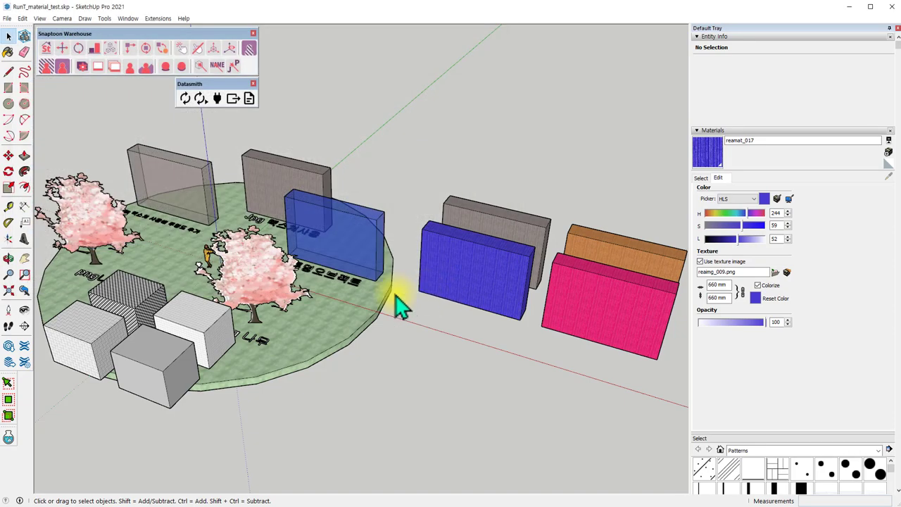
{"action": "mouse_move", "coordinate": [398, 304]}
{"action": "middle_mouse_down"}
{"action": "mouse_move", "coordinate": [423, 322]}
{"action": "mouse_move", "coordinate": [397, 301]}
{"action": "mouse_move", "coordinate": [416, 463]}
{"action": "middle_mouse_up"}
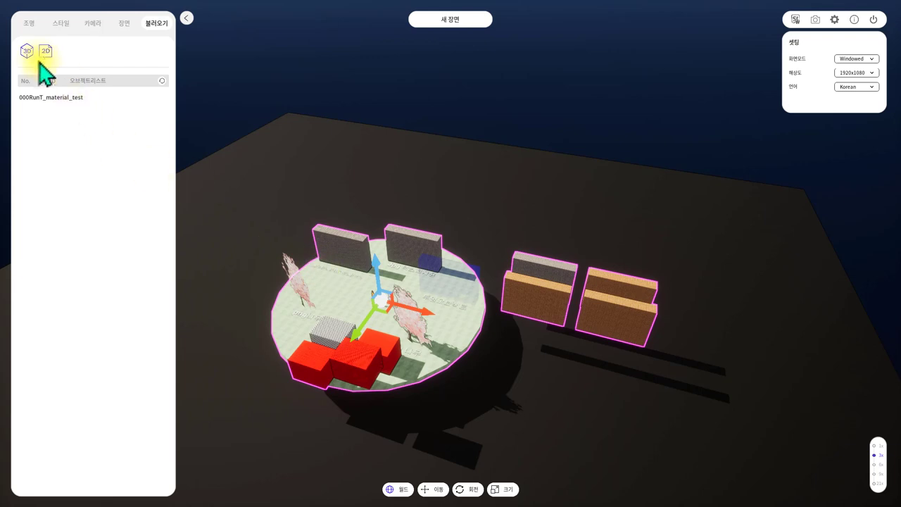
Import 111RunT_material_test.udatasmith into Snaptoon and select its circular platform.
{"action": "left_click", "coordinate": [30, 51]}
{"action": "left_click", "coordinate": [387, 114]}
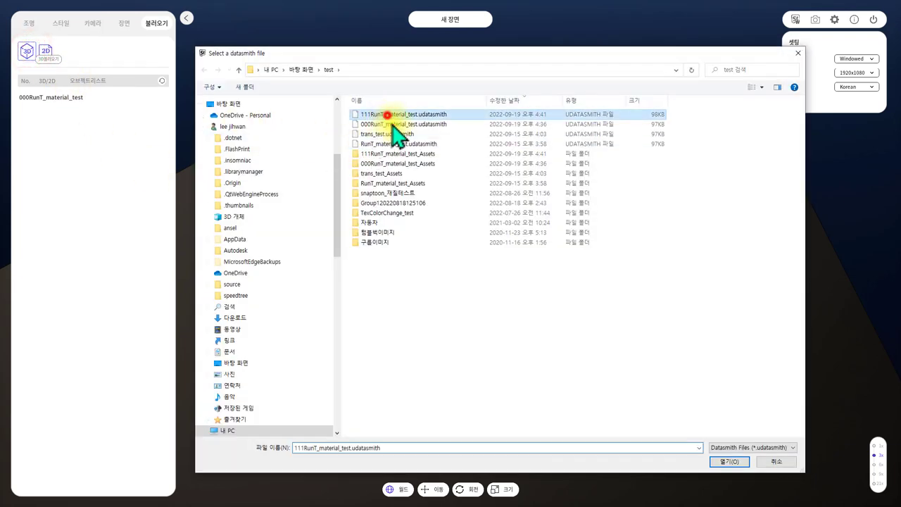
{"action": "left_click", "coordinate": [721, 462]}
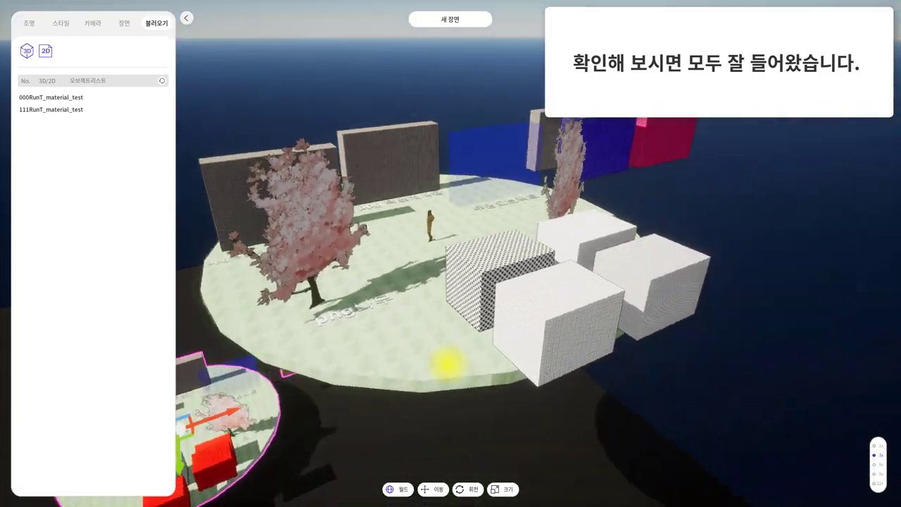
{"action": "left_click", "coordinate": [467, 348]}
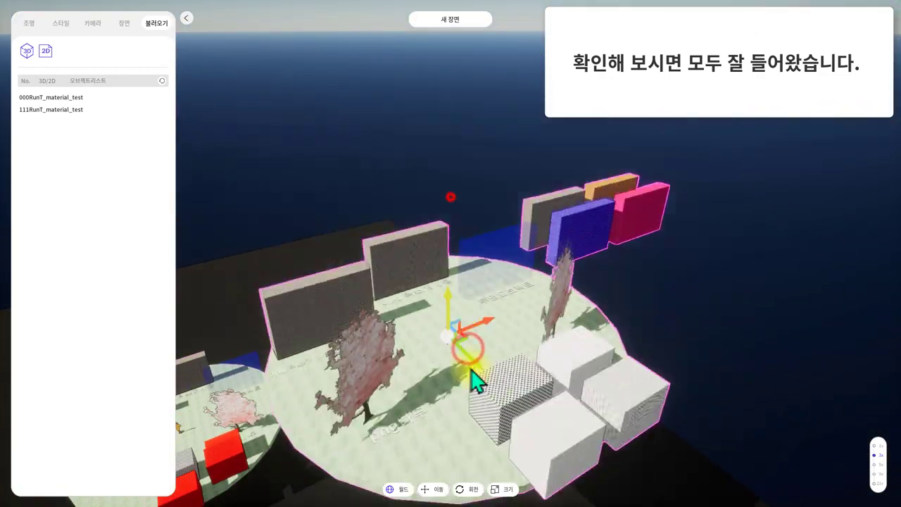